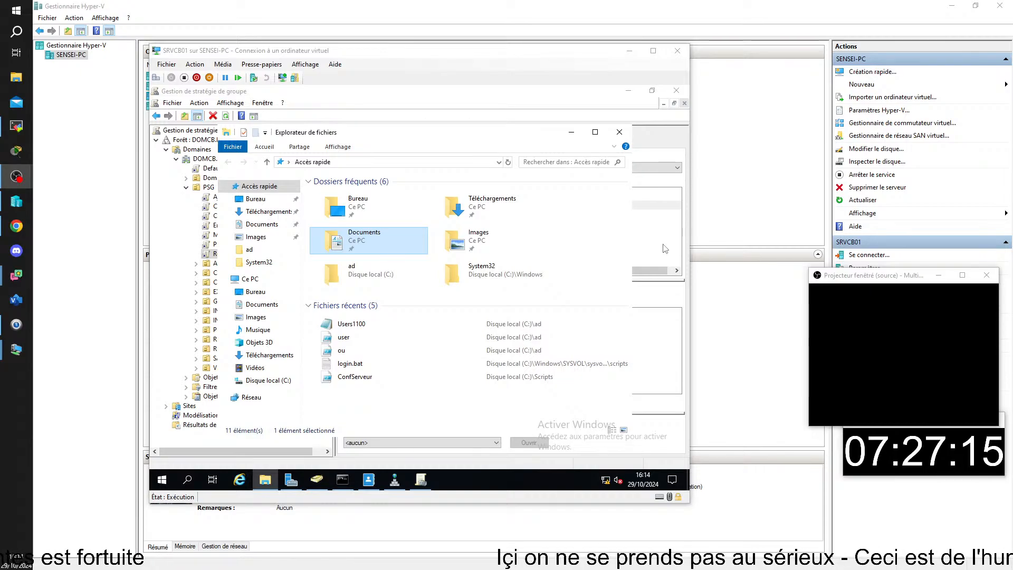
Close Explorer on SRVCB01 and open a connection to the CLICB01 virtual machine.
{"action": "left_click", "coordinate": [618, 131]}
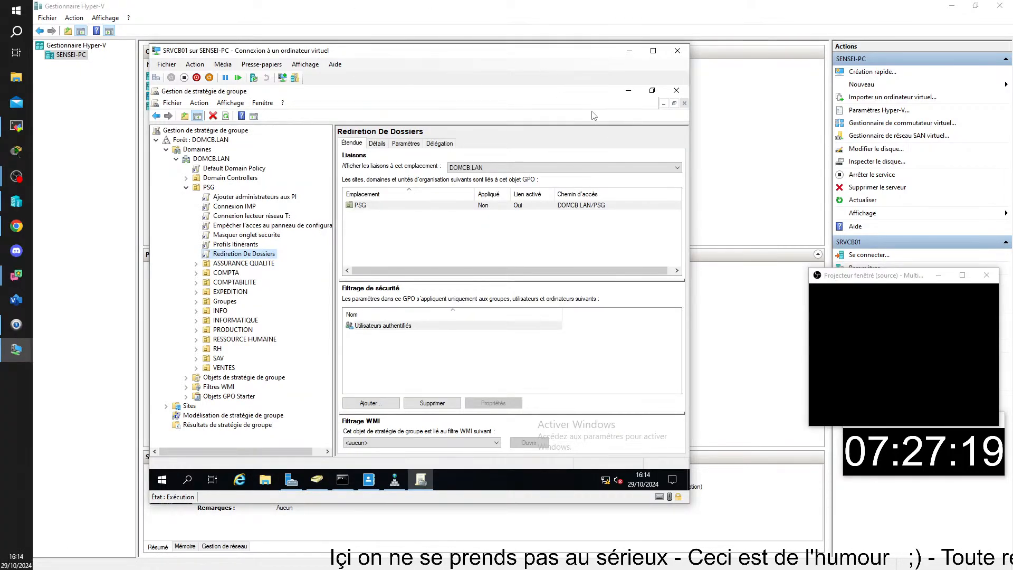
{"action": "left_click", "coordinate": [99, 185]}
{"action": "double_click", "coordinate": [170, 76]}
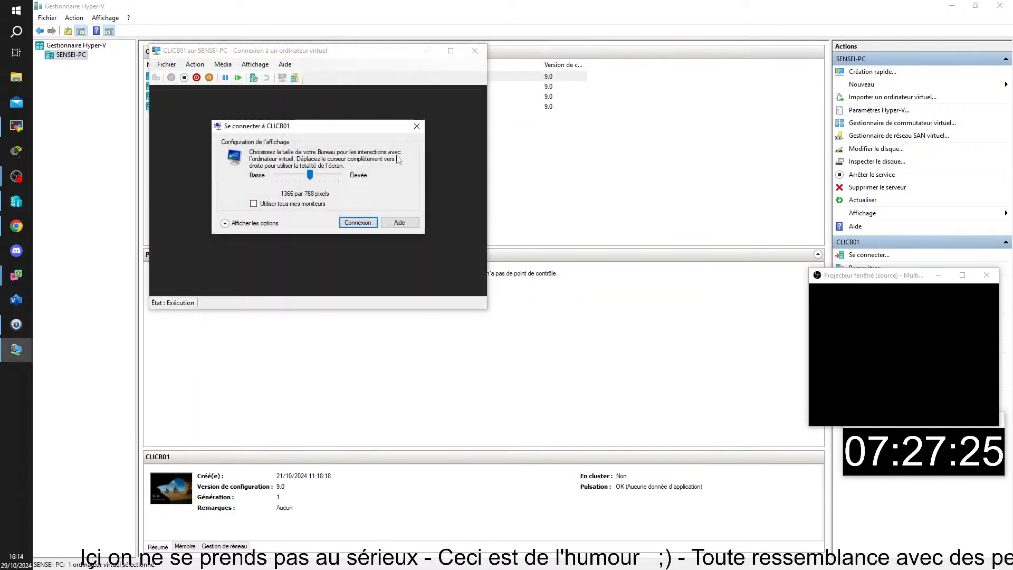
Dismiss the display size prompt and sign in to CLICB01 with the test user's password.
{"action": "left_click", "coordinate": [417, 126]}
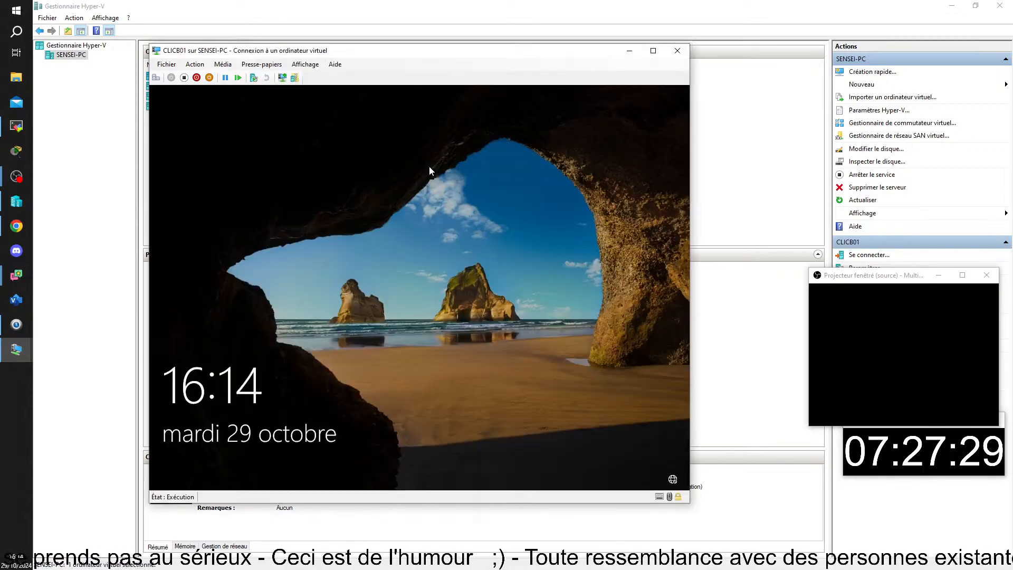
{"action": "left_click", "coordinate": [157, 80]}
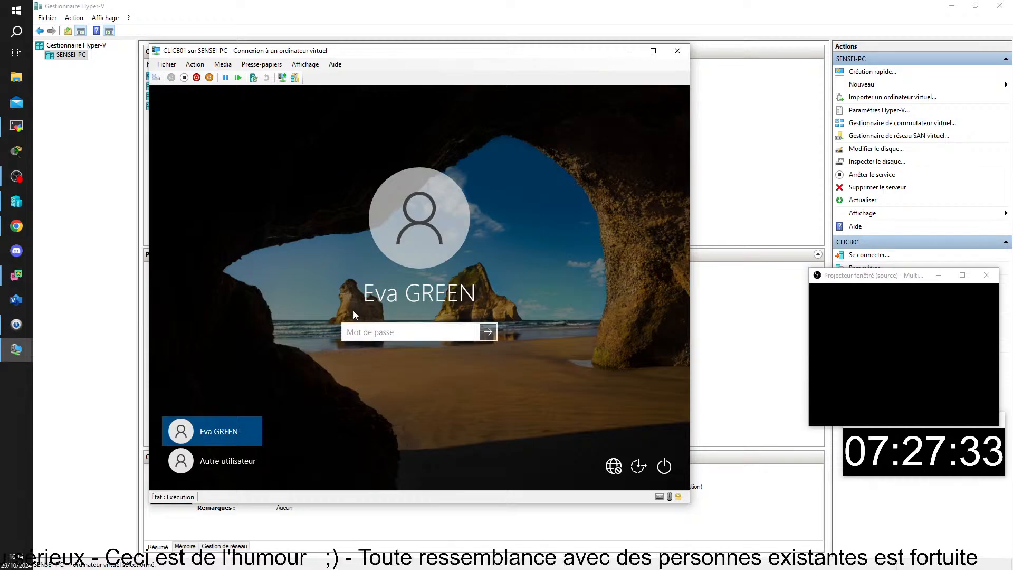
{"action": "type", "text": "•••"}
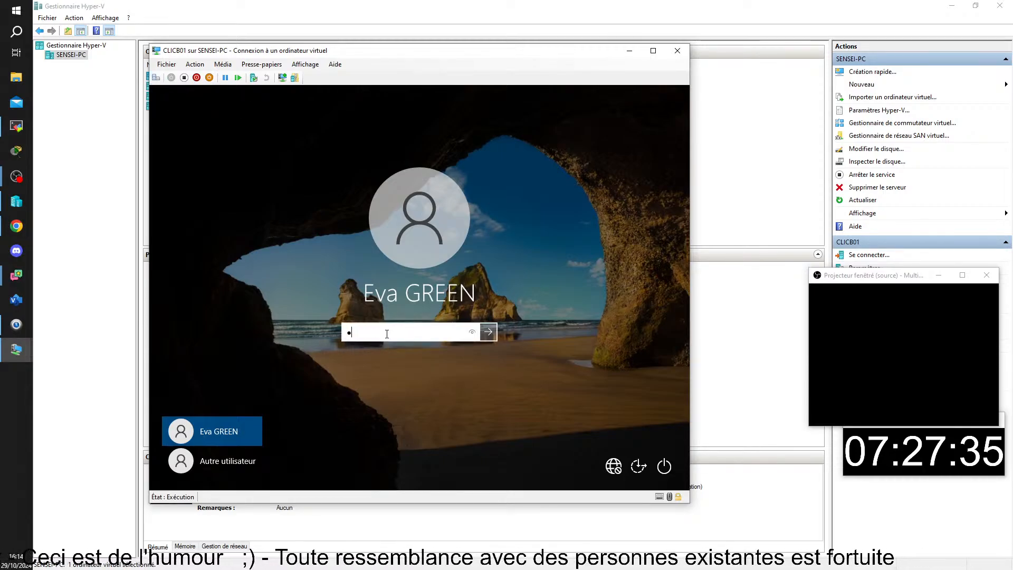
{"action": "type", "text": "•••••"}
{"action": "key", "text": "Return"}
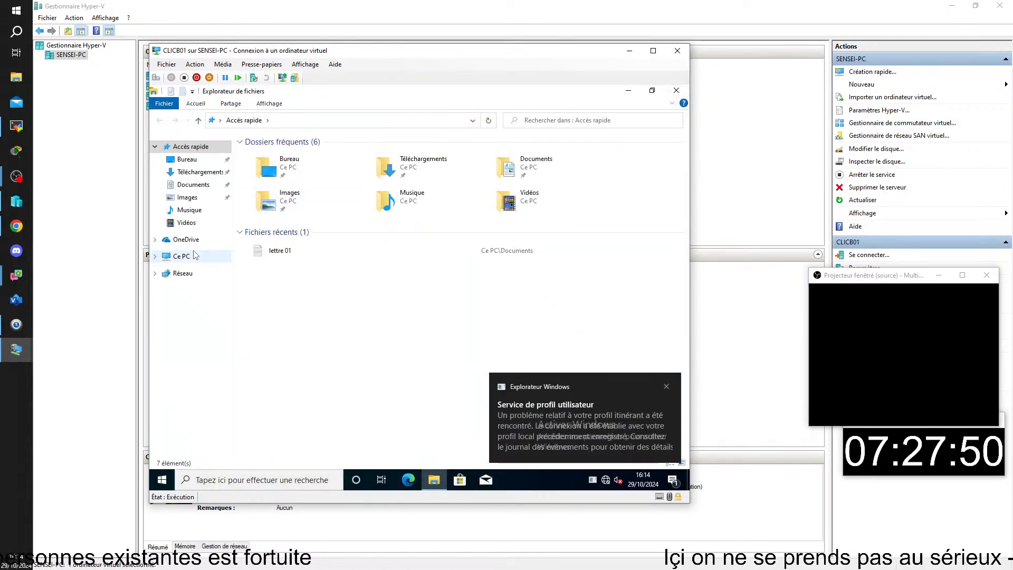
Open Ce PC > Disque local (C:) and add a new folder named photos.
{"action": "left_click", "coordinate": [183, 257]}
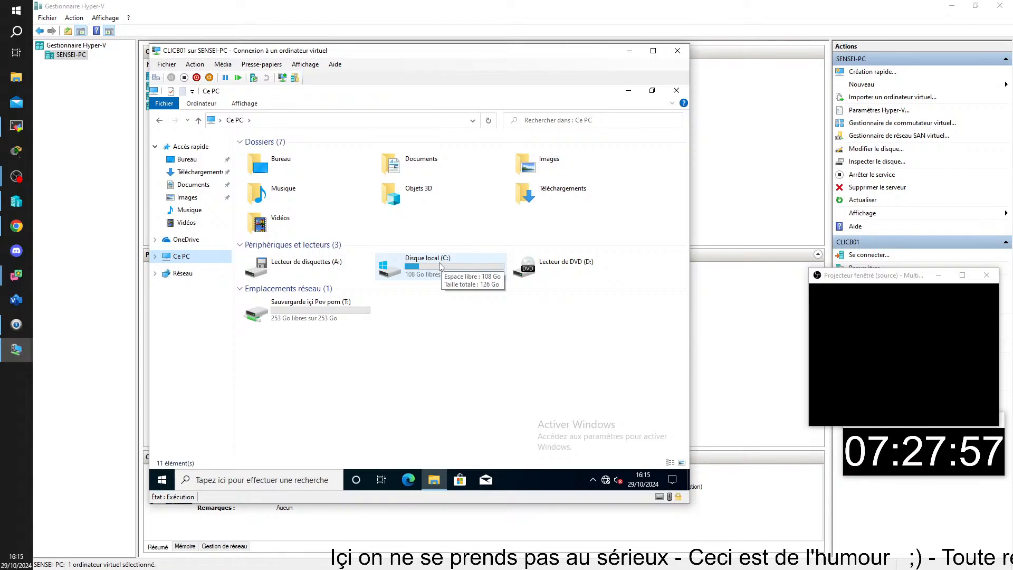
{"action": "double_click", "coordinate": [438, 267]}
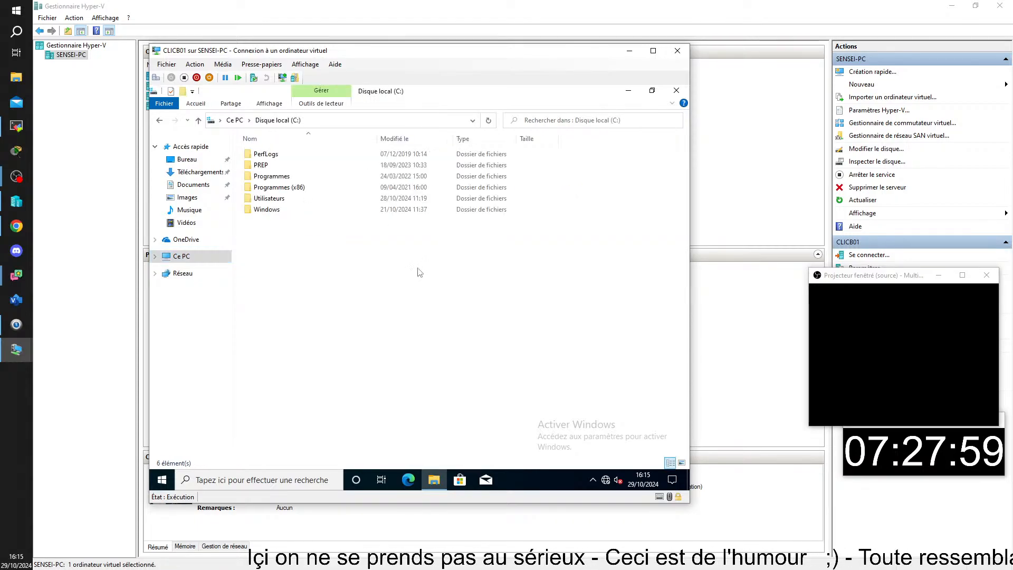
{"action": "right_click", "coordinate": [265, 252]}
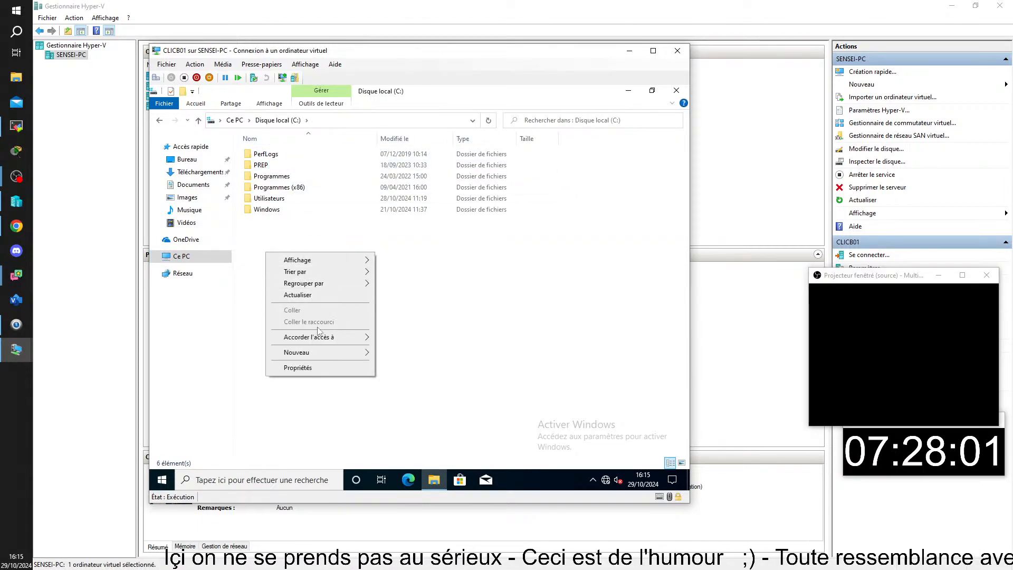
{"action": "mouse_move", "coordinate": [312, 356]}
{"action": "left_click", "coordinate": [393, 352]}
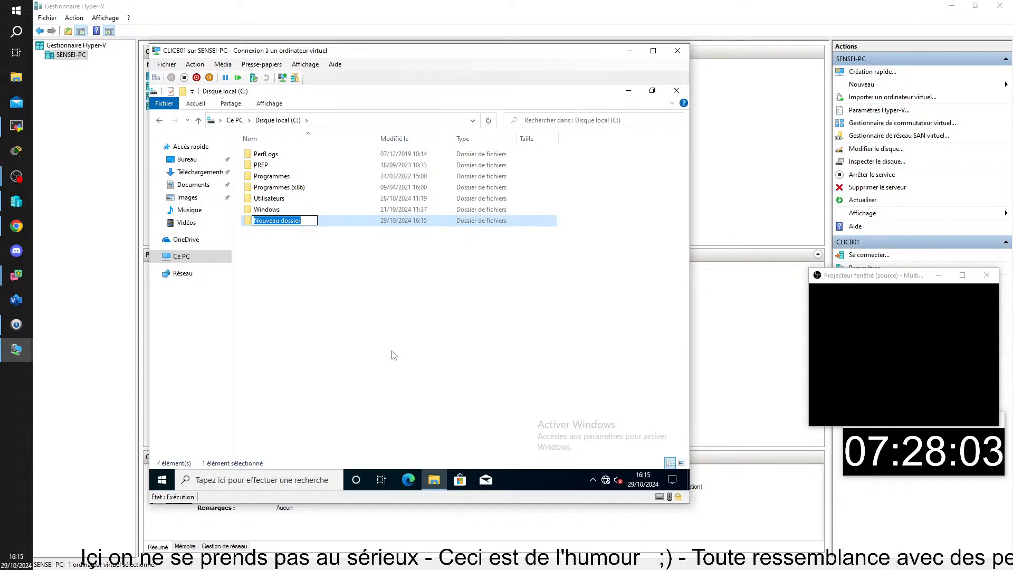
{"action": "type", "text": "photos"}
{"action": "key", "text": "Return"}
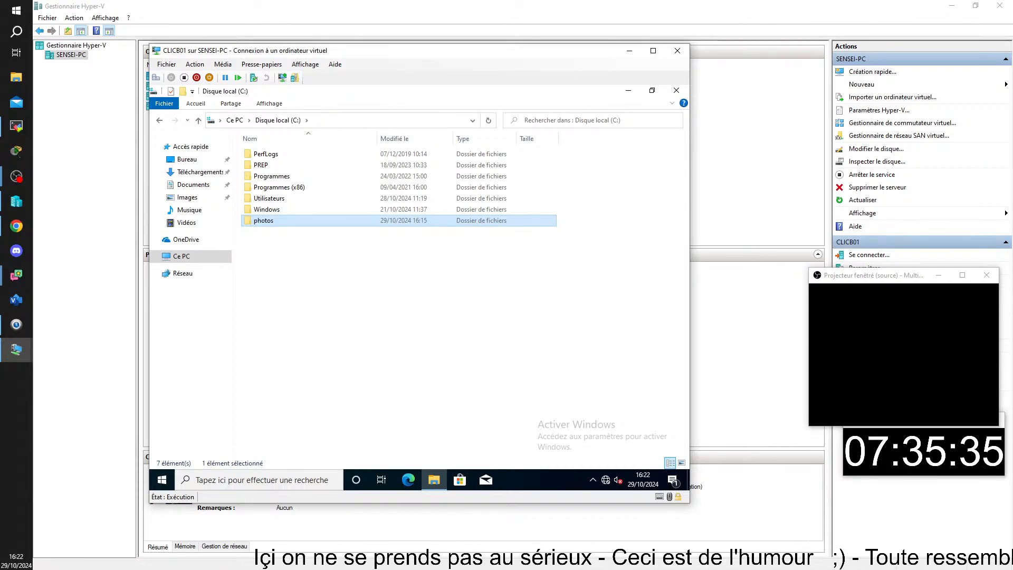
Switch away from the CLICB01 window with Alt+Tab.
{"action": "key", "text": "alt+Tab"}
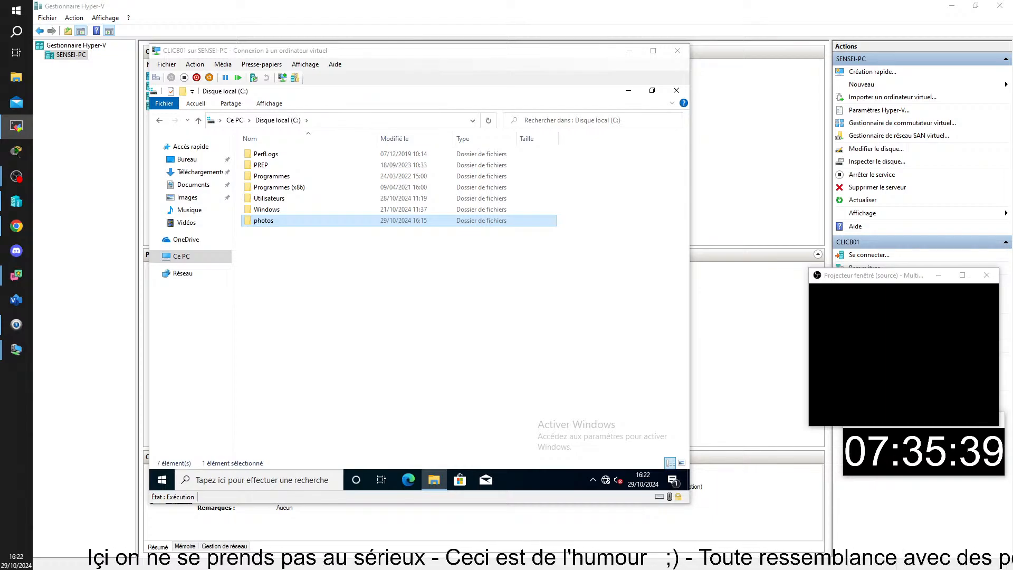
Maximize TightVNC Viewer and bring the CLIMS02 window with File Explorer to the front.
{"action": "left_click_drag", "start_coordinate": [1012, 225], "coordinate": [295, 7]}
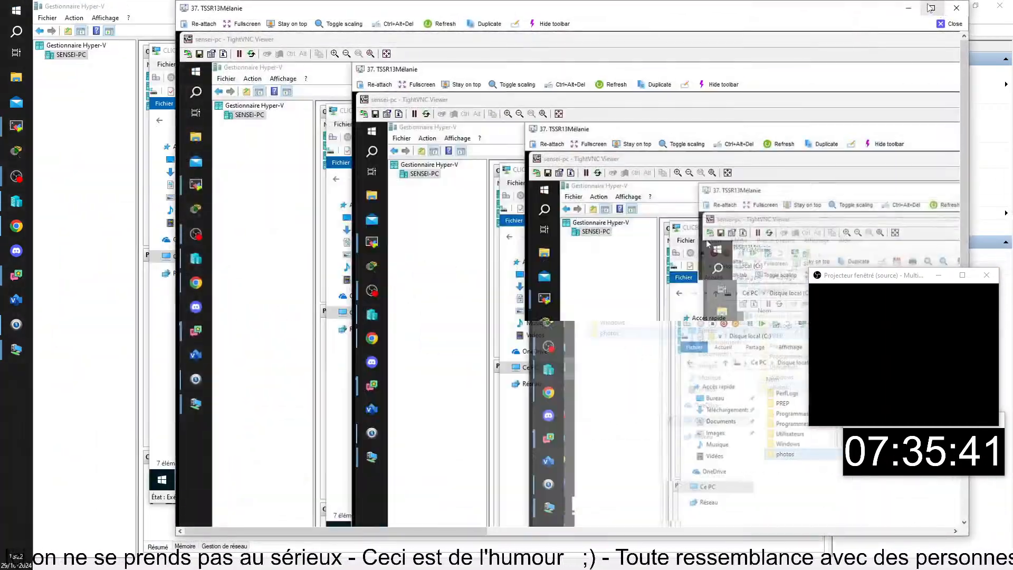
{"action": "left_click", "coordinate": [937, 8]}
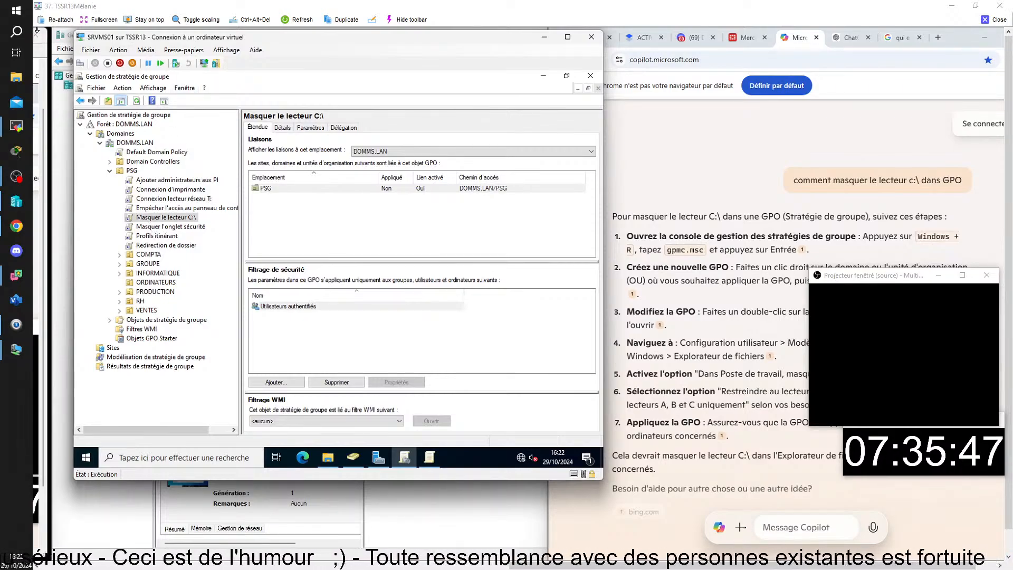
{"action": "mouse_move", "coordinate": [697, 561]}
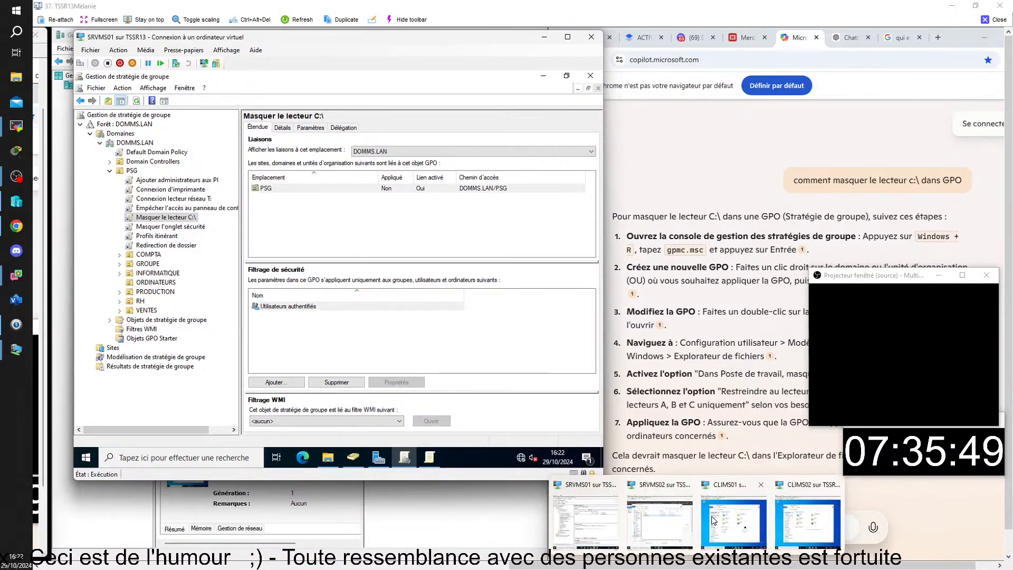
{"action": "left_click", "coordinate": [756, 521]}
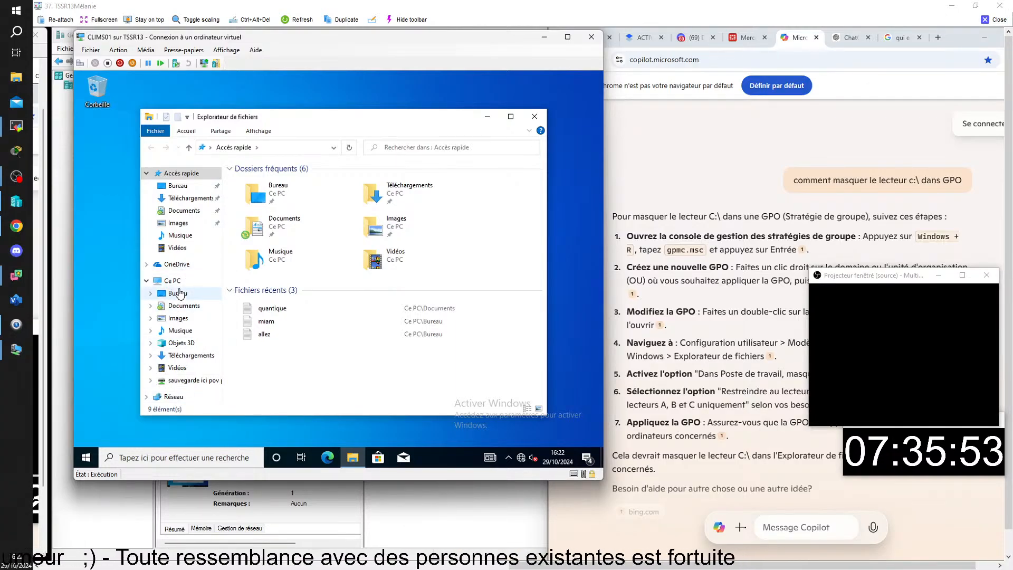
{"action": "mouse_move", "coordinate": [698, 560]}
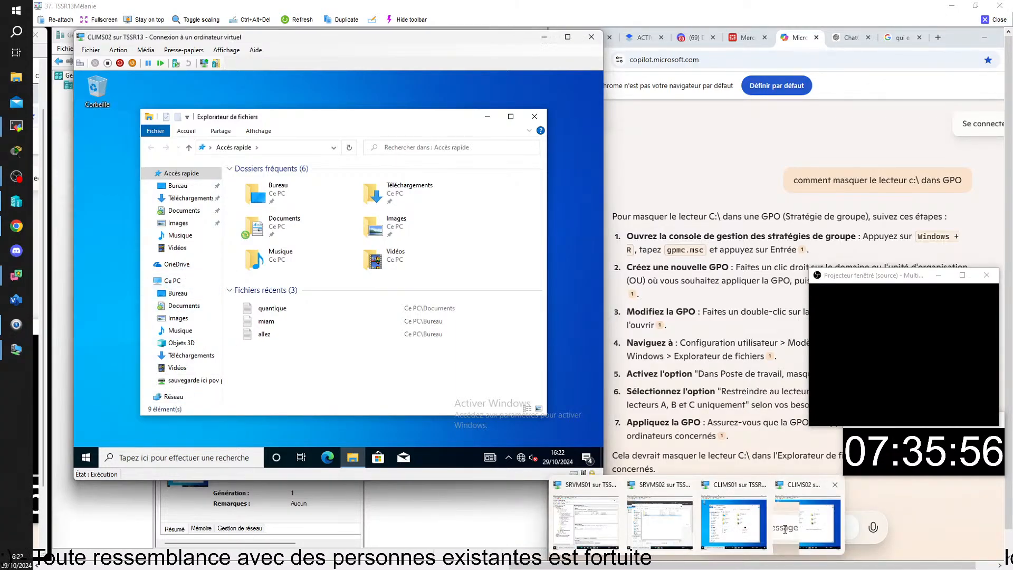
{"action": "left_click", "coordinate": [803, 521]}
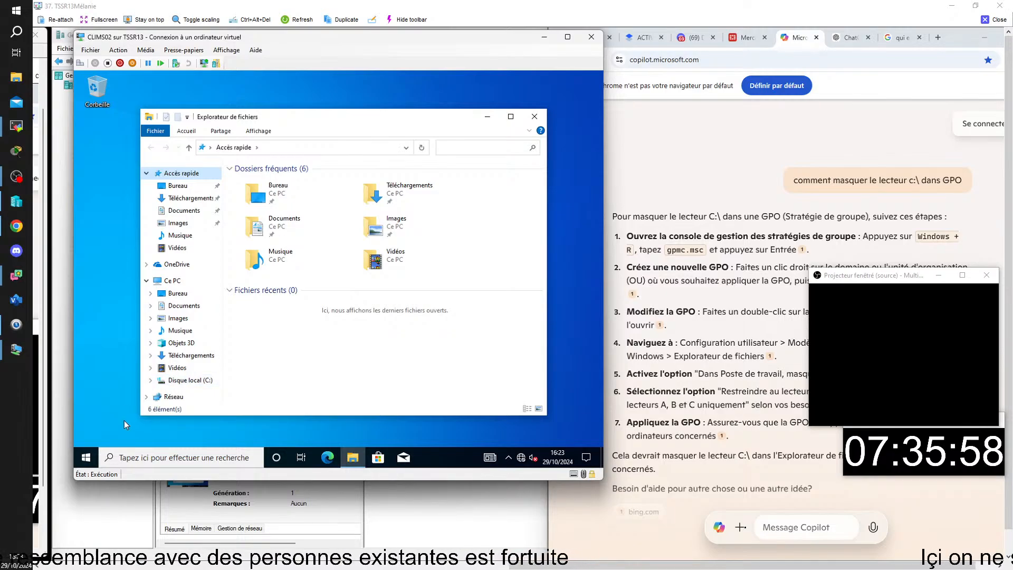
Sign out of the current account on CLIMS02 from the Start menu.
{"action": "left_click", "coordinate": [86, 458]}
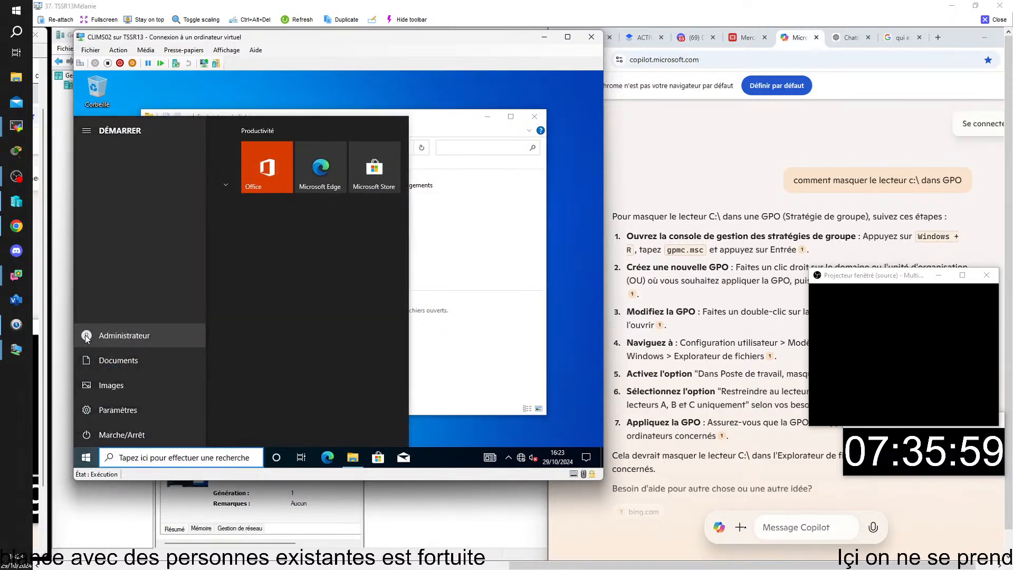
{"action": "left_click", "coordinate": [89, 337]}
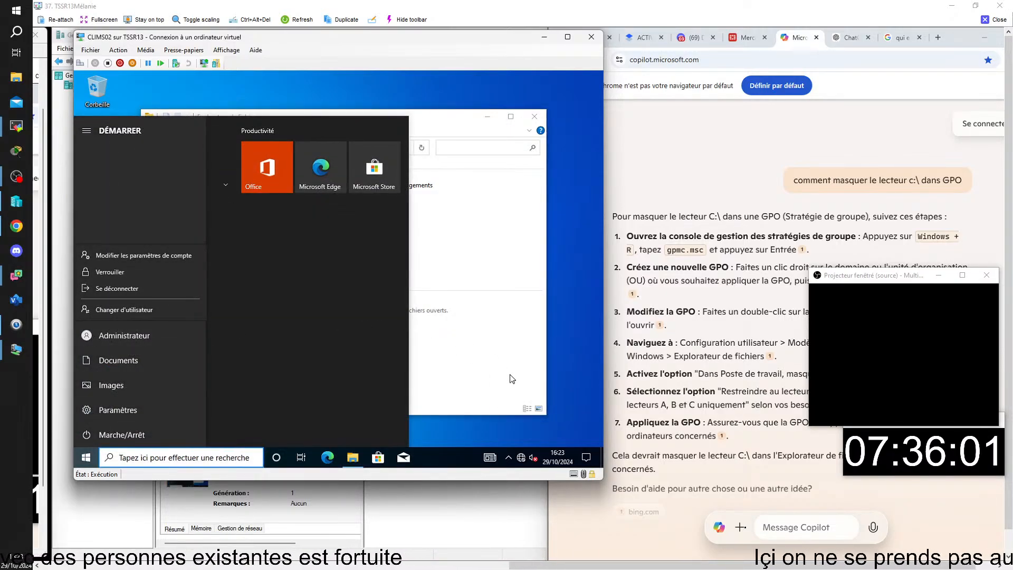
{"action": "left_click", "coordinate": [489, 378]}
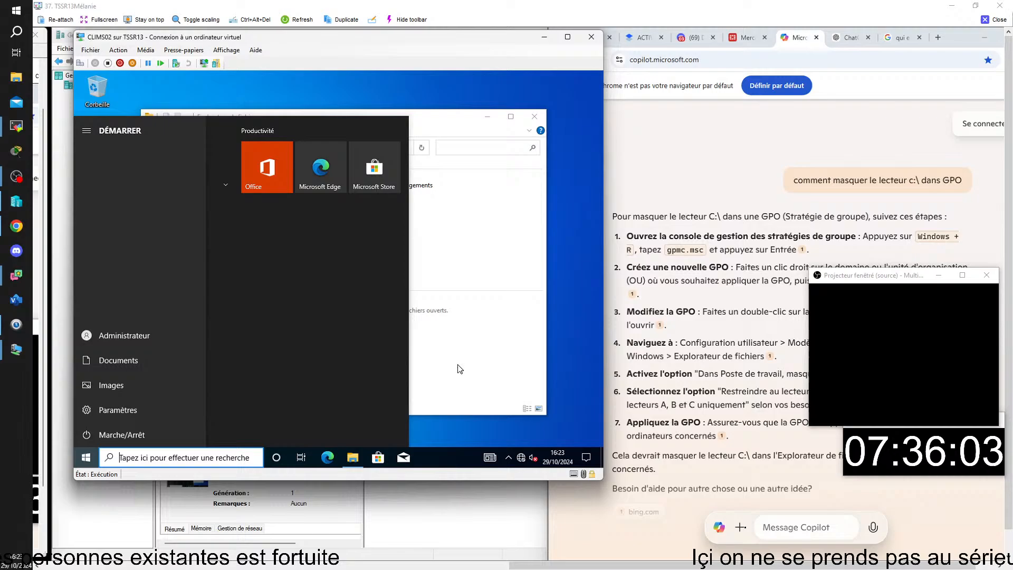
{"action": "left_click", "coordinate": [97, 340]}
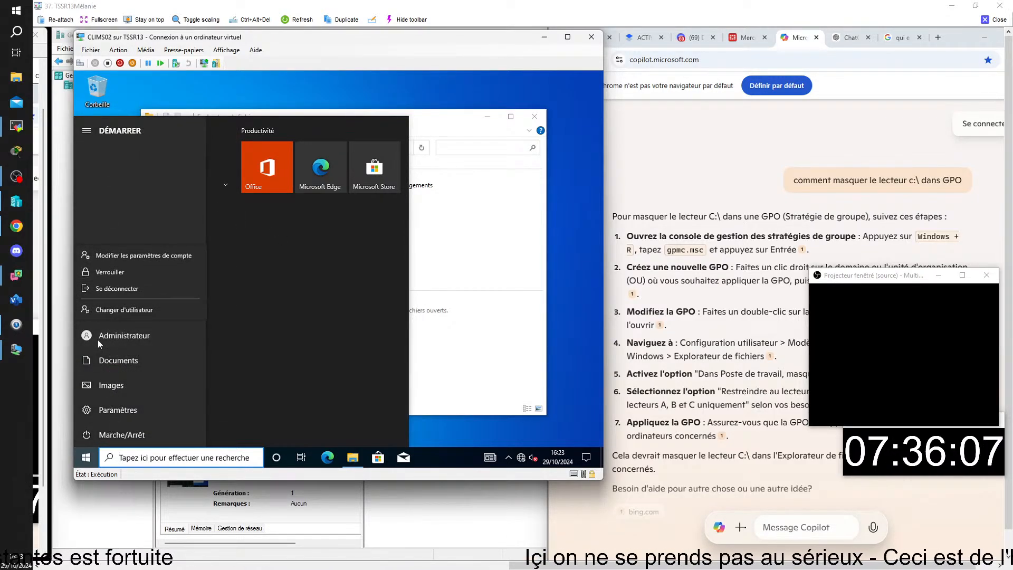
{"action": "left_click", "coordinate": [146, 290]}
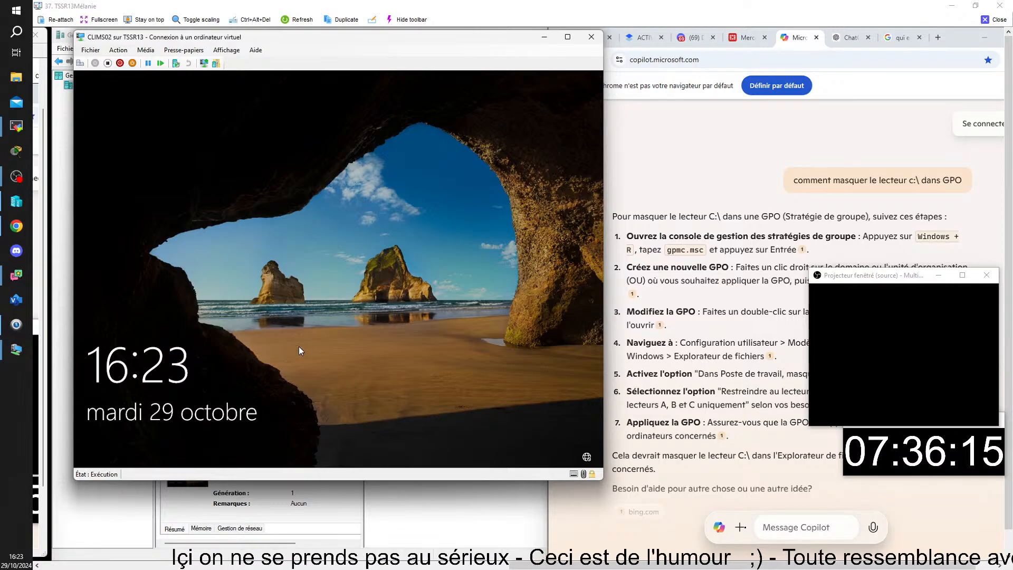
At the sign-in screen, clear the password, choose Autre utilisateur and focus the username field.
{"action": "left_click_drag", "start_coordinate": [299, 349], "coordinate": [274, 223]}
{"action": "type", "text": "••"}
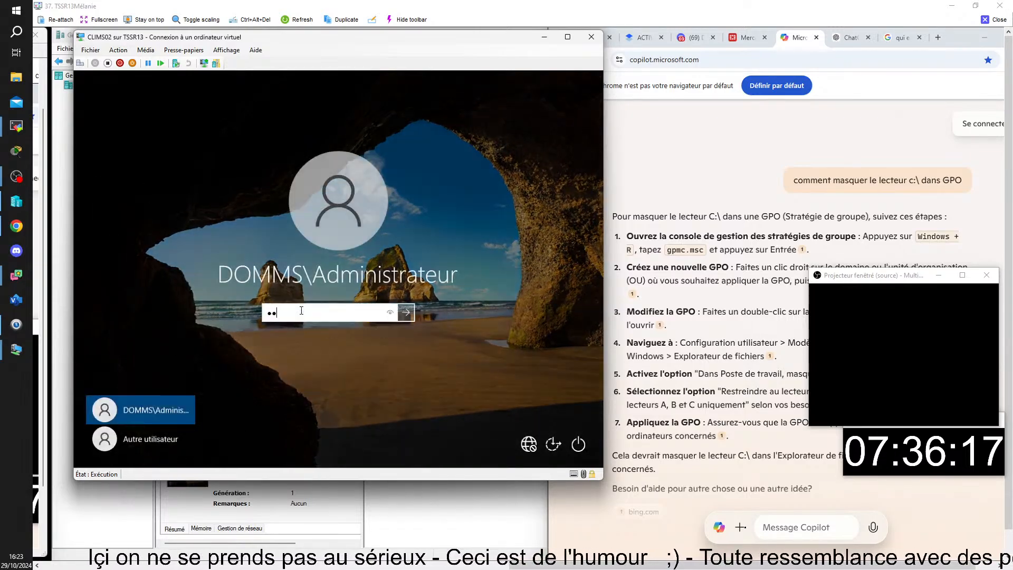
{"action": "type", "text": "••"}
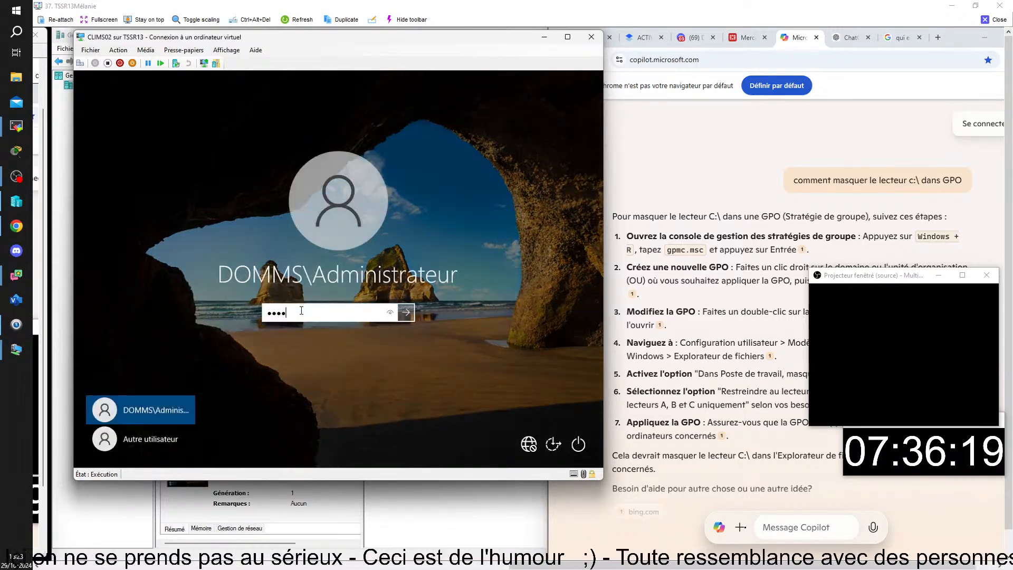
{"action": "key", "text": "BackSpace"}
{"action": "key", "text": "BackSpace"}
{"action": "key", "text": "BackSpace"}
{"action": "key", "text": "BackSpace"}
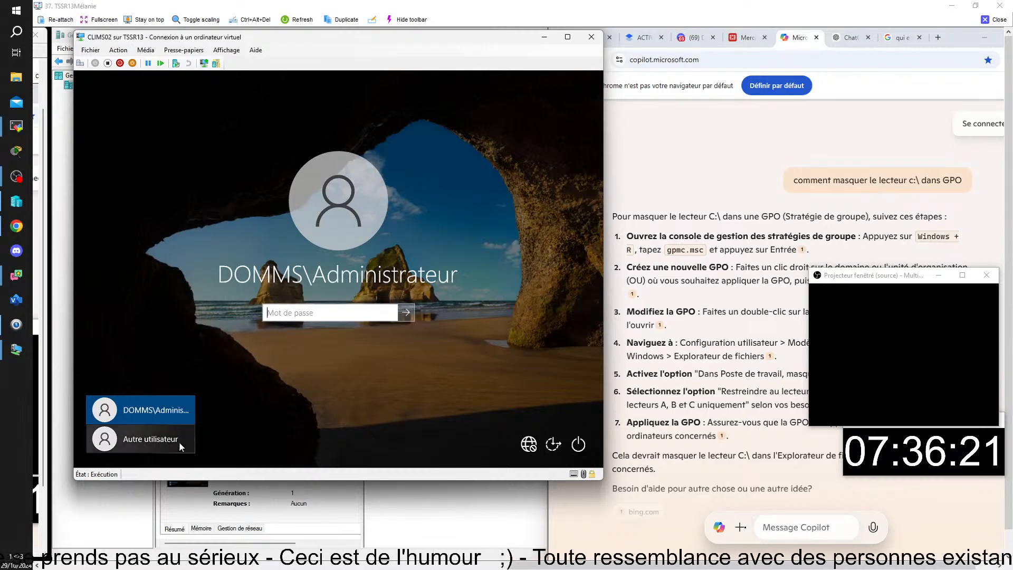
{"action": "left_click", "coordinate": [181, 447]}
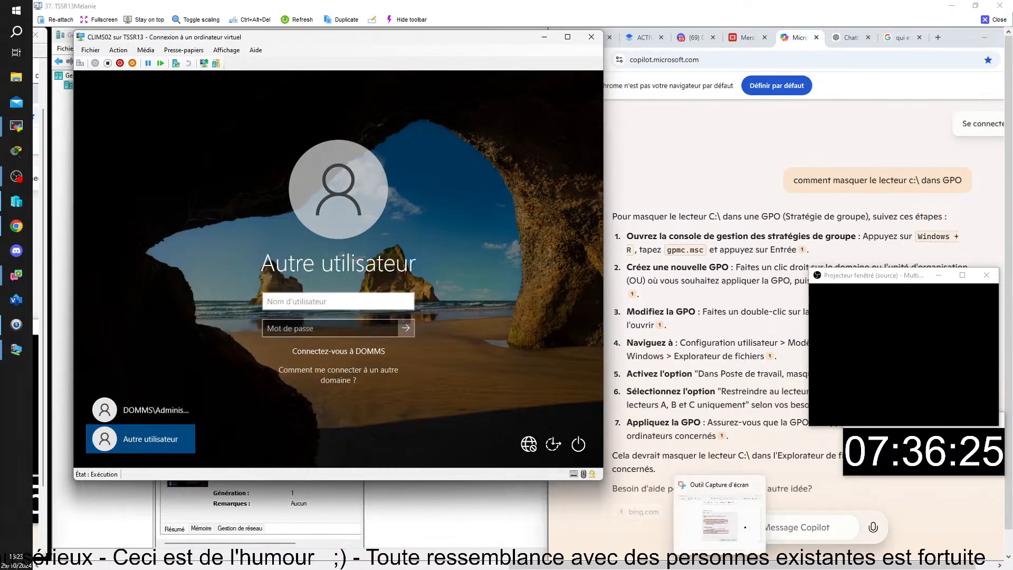
{"action": "mouse_move", "coordinate": [745, 528]}
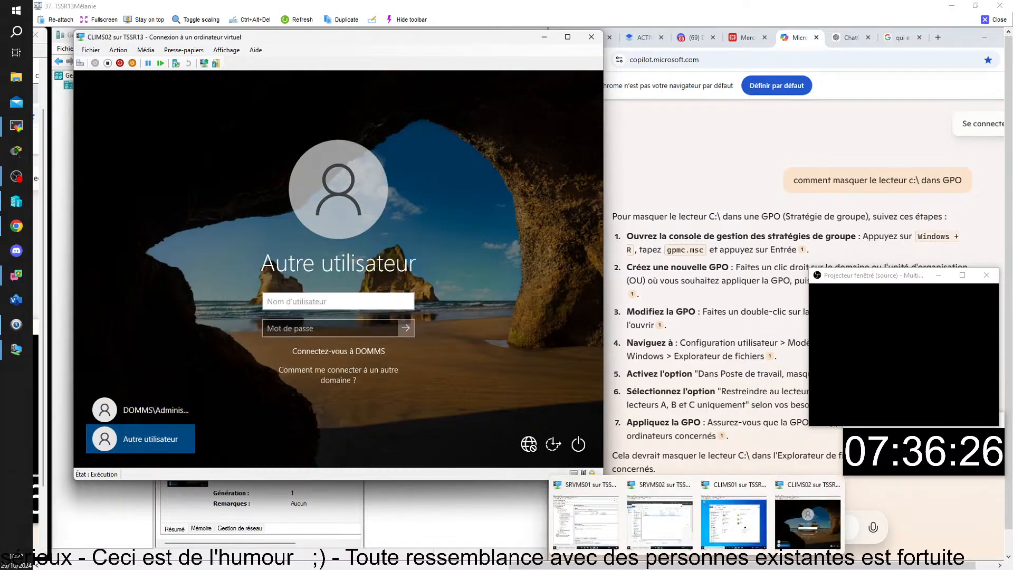
{"action": "left_click", "coordinate": [285, 302]}
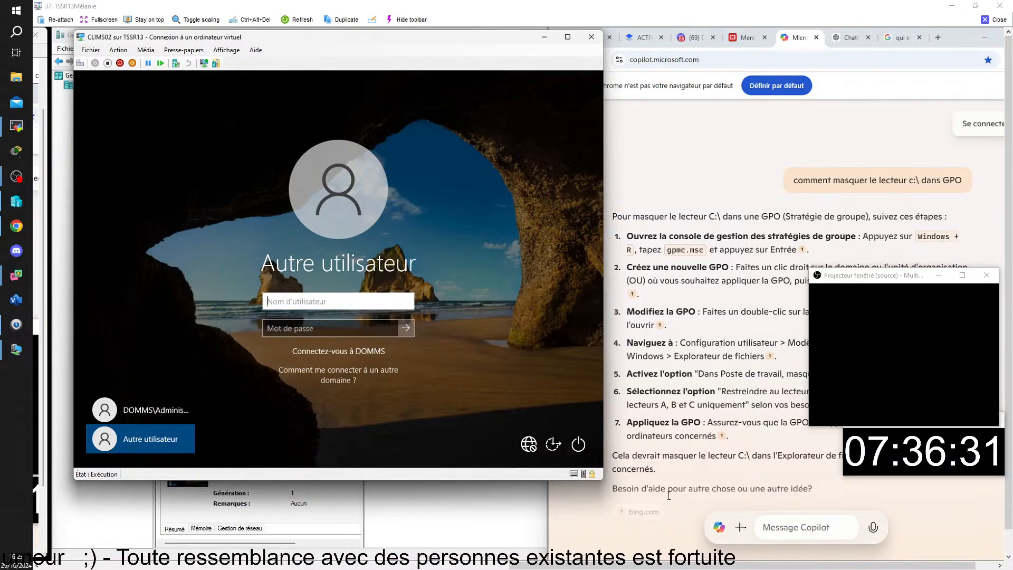
On SRVMS01, widen the ADUC Nom column to show full names, then close the session.
{"action": "mouse_move", "coordinate": [697, 567]}
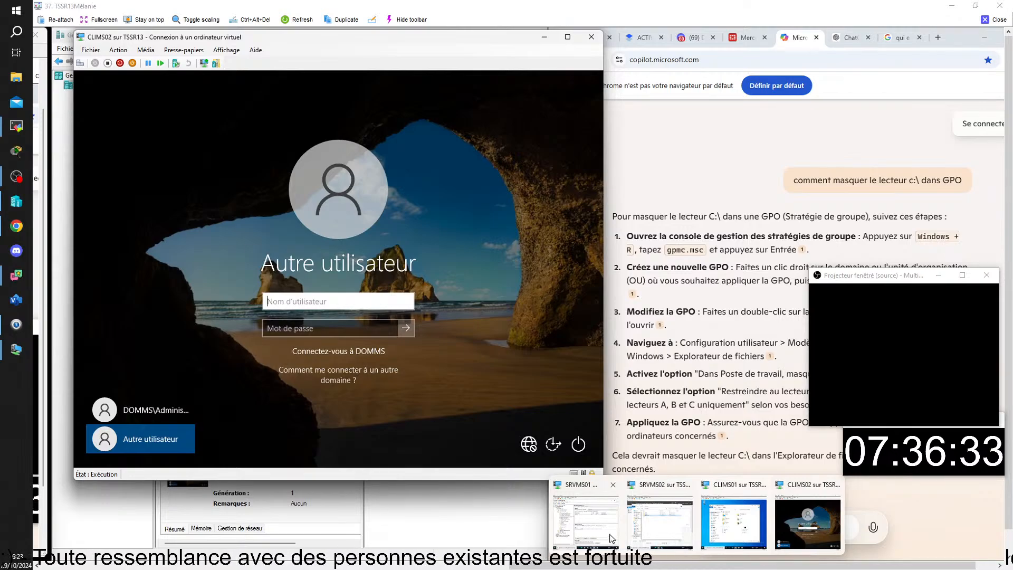
{"action": "left_click", "coordinate": [585, 520]}
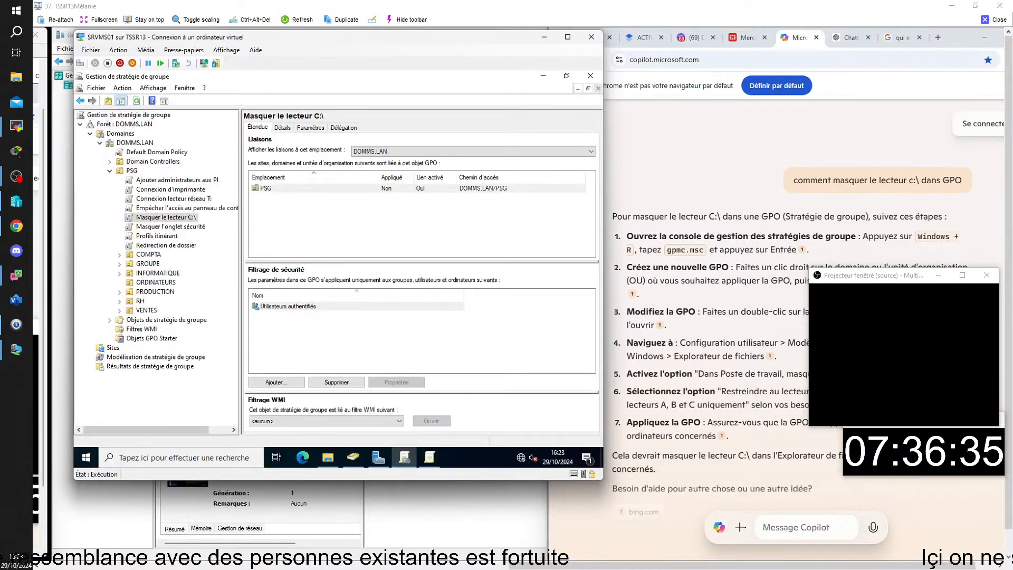
{"action": "left_click", "coordinate": [543, 75]}
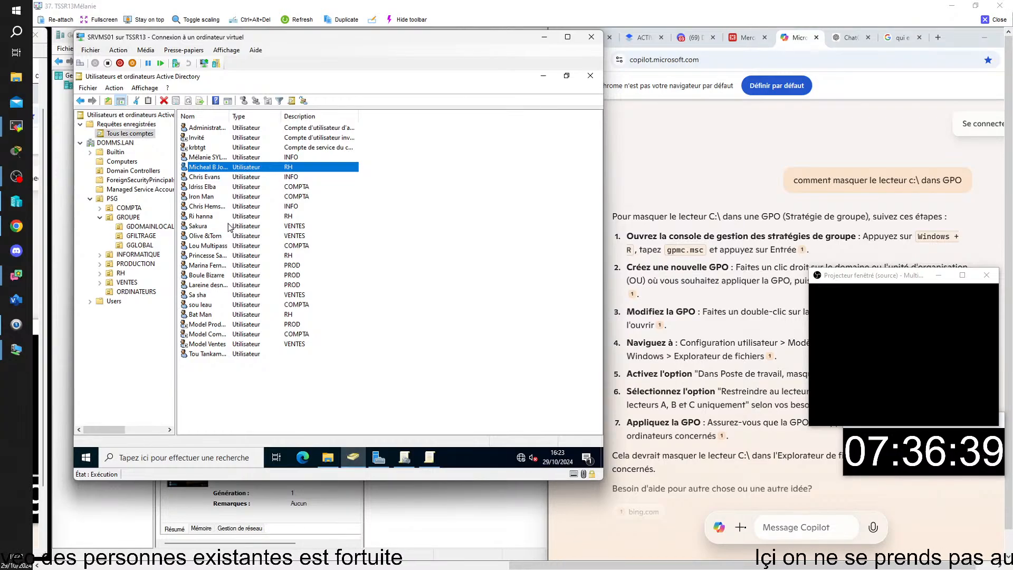
{"action": "double_click", "coordinate": [228, 119]}
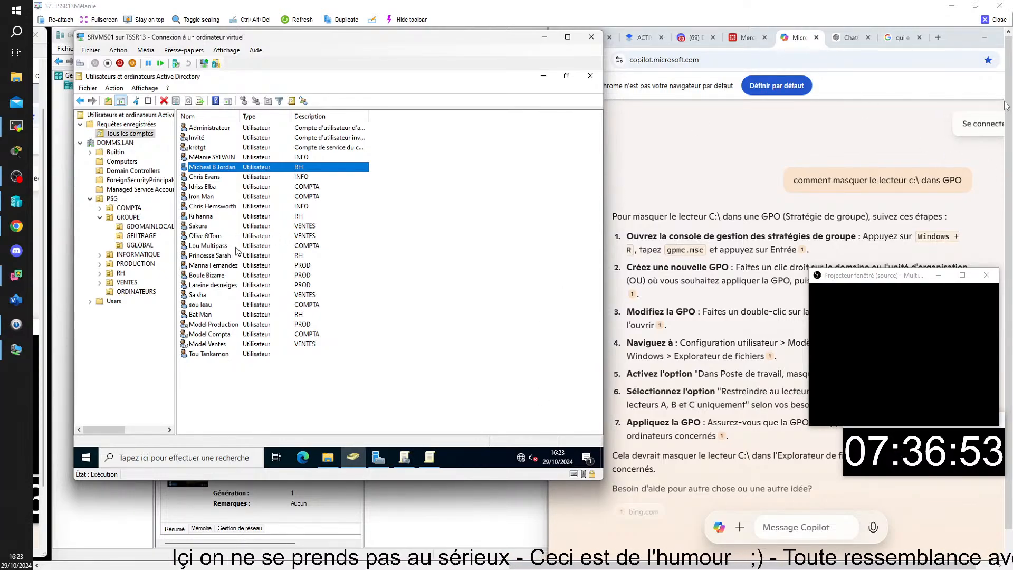
{"action": "left_click", "coordinate": [997, 23]}
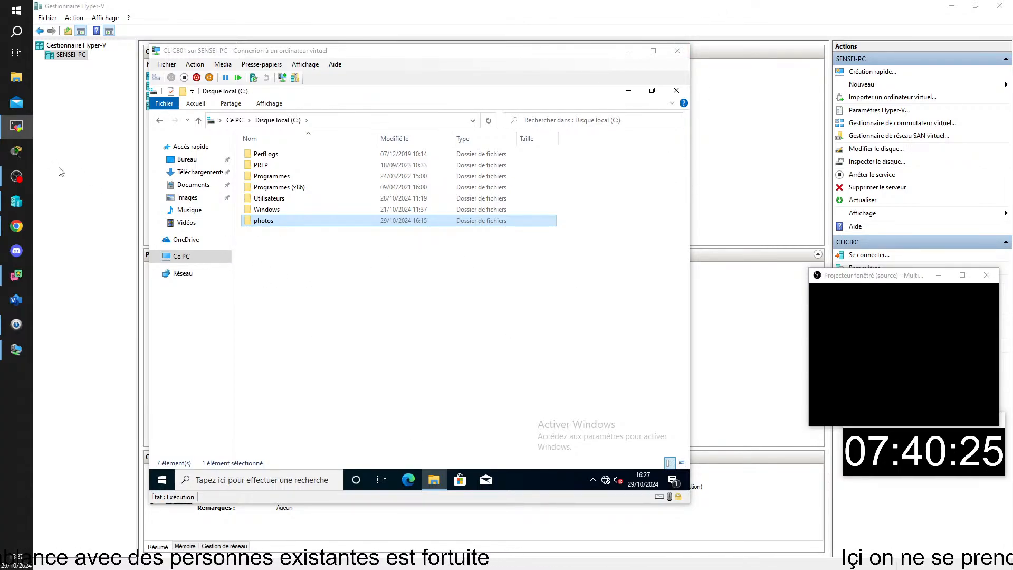
On SRVCB01, open PSG > Groupes > GF in ADUC and select GF-Masquer onglet sécurité, leaving its name unchanged.
{"action": "mouse_move", "coordinate": [16, 348]}
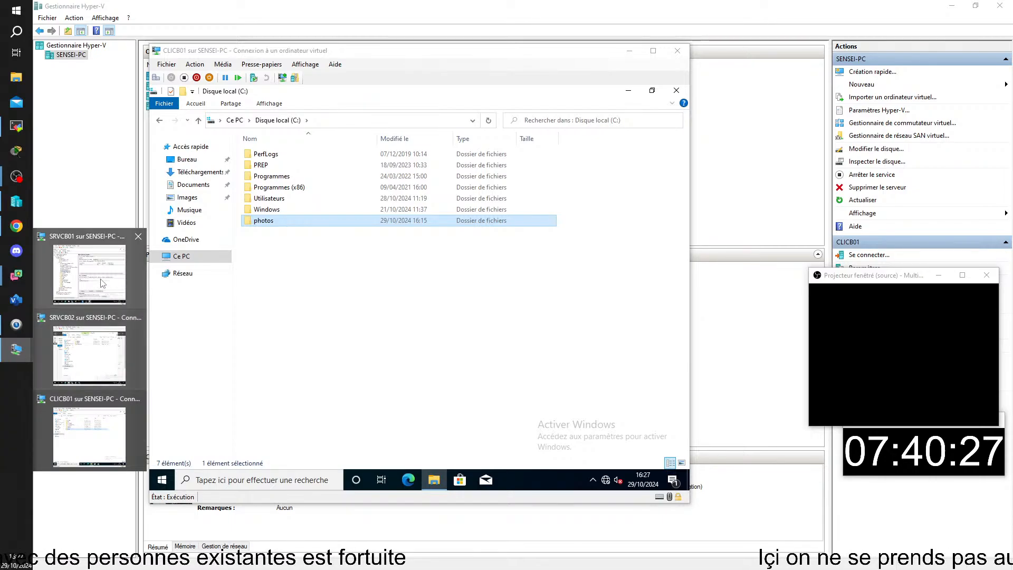
{"action": "left_click", "coordinate": [103, 283]}
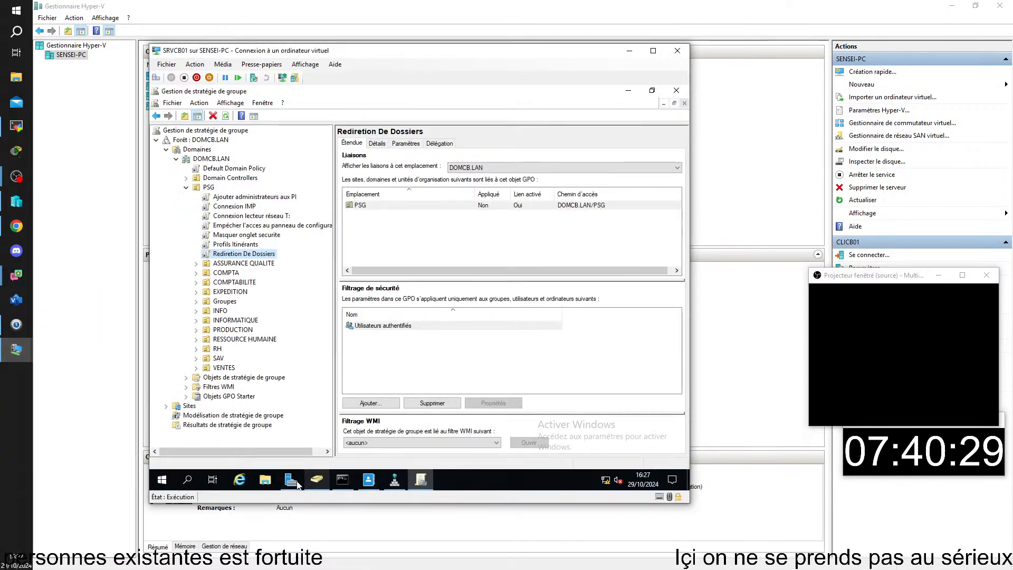
{"action": "left_click", "coordinate": [317, 479]}
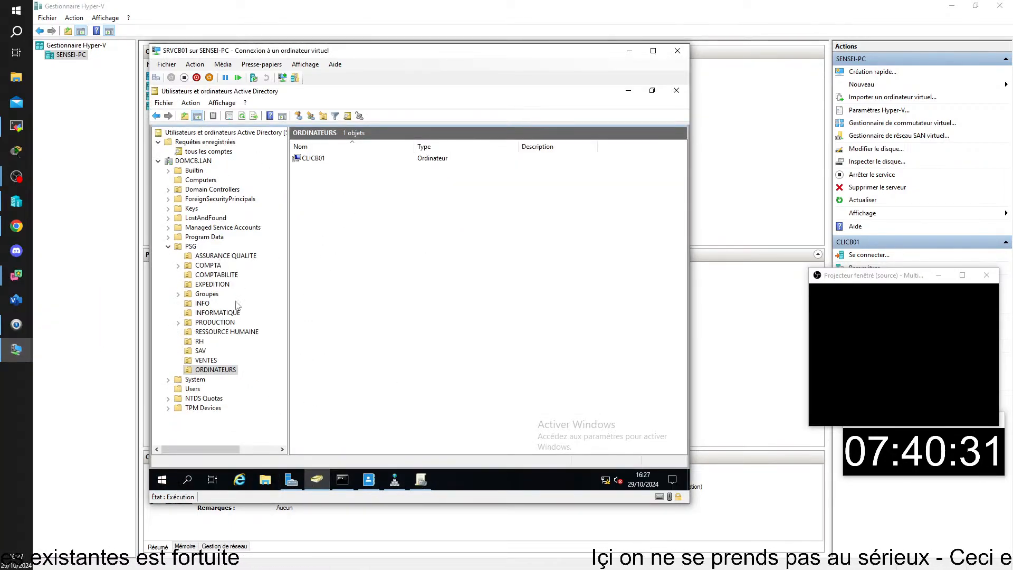
{"action": "left_click", "coordinate": [207, 294]}
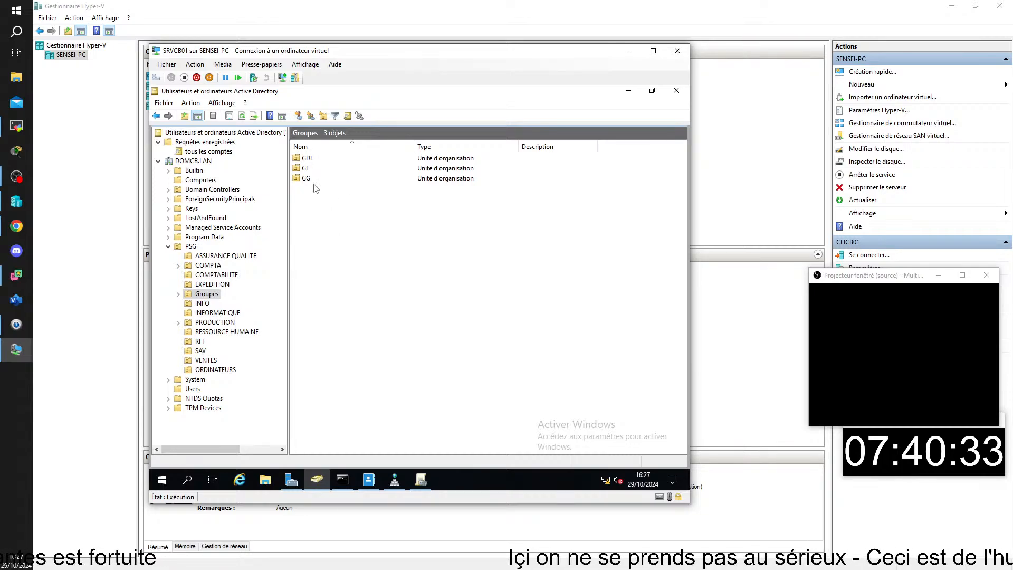
{"action": "double_click", "coordinate": [306, 168]}
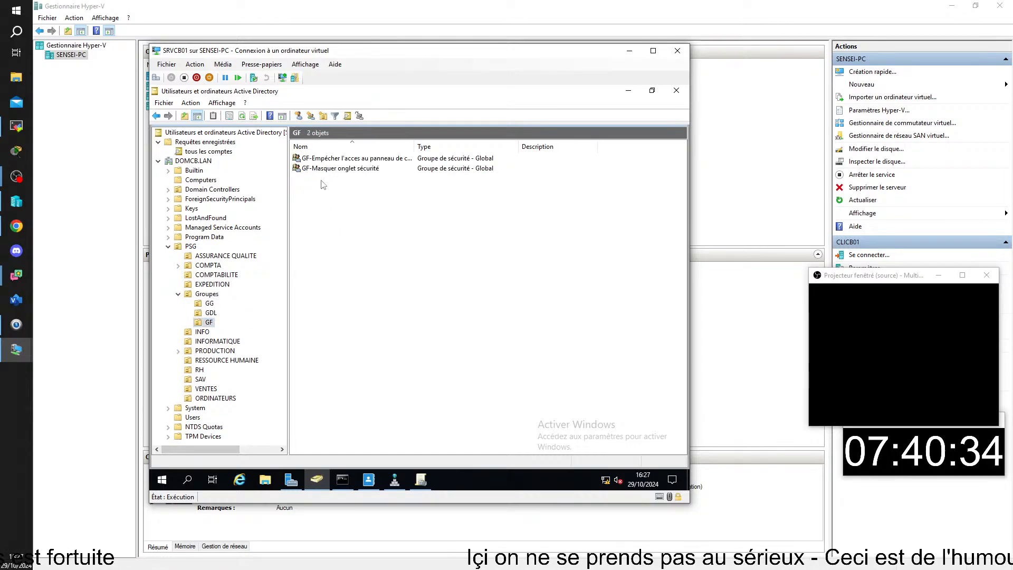
{"action": "left_click", "coordinate": [353, 169]}
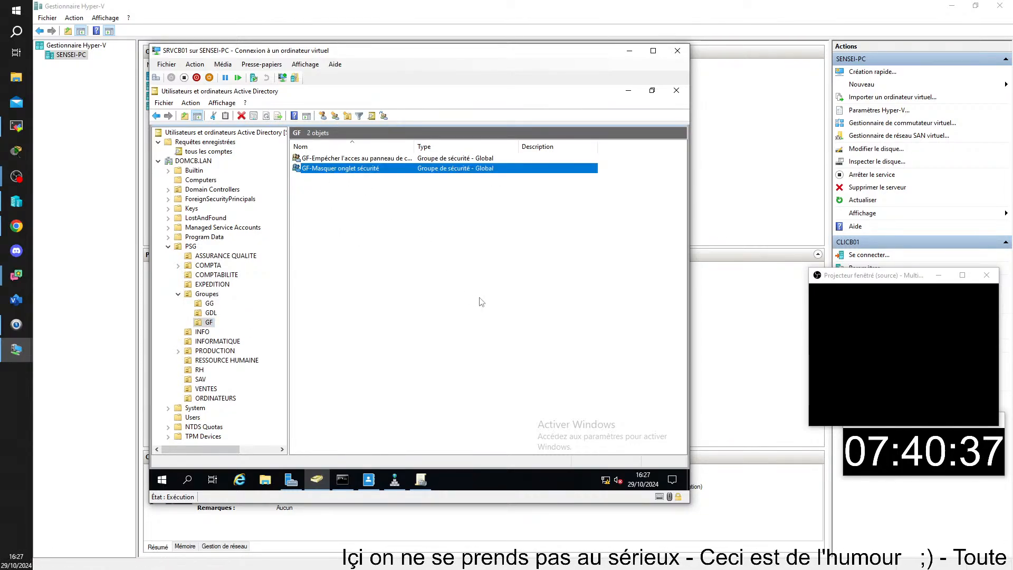
{"action": "key", "text": "F2"}
{"action": "key", "text": "ctrl+c"}
{"action": "key", "text": "Escape"}
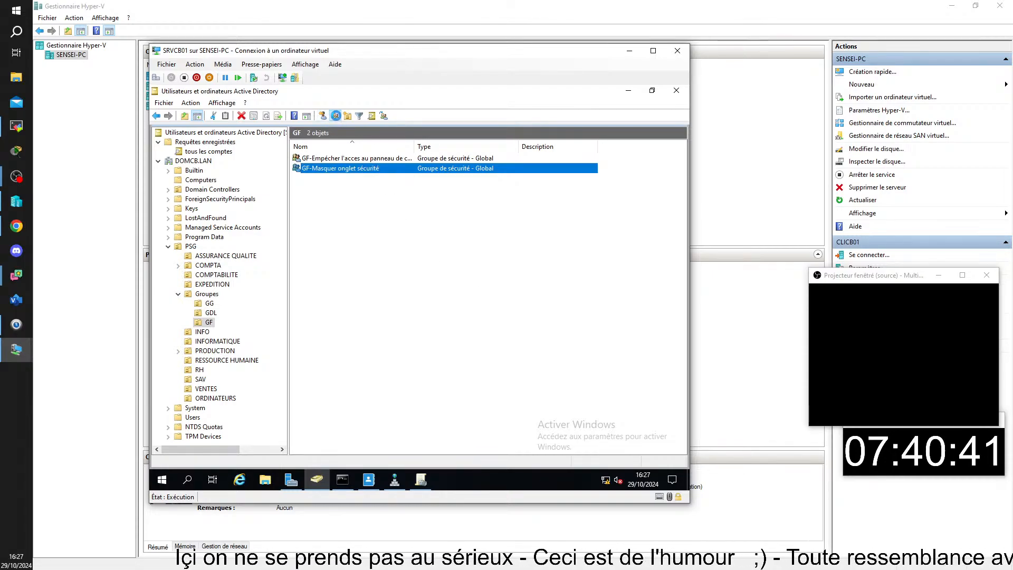
Create a new group in GF named 'GF-Masquer C:' from the pasted group name.
{"action": "left_click", "coordinate": [335, 116]}
{"action": "key", "text": "ctrl+v"}
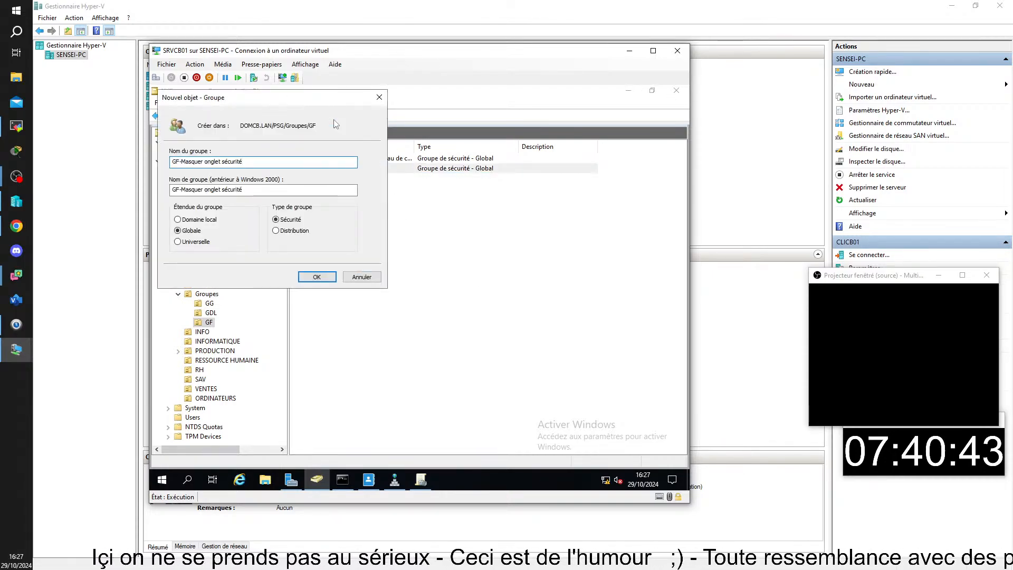
{"action": "key", "text": "BackSpace"}
{"action": "key", "text": "BackSpace"}
{"action": "key", "text": "BackSpace"}
{"action": "key", "text": "BackSpace"}
{"action": "key", "text": "BackSpace"}
{"action": "key", "text": "BackSpace"}
{"action": "key", "text": "BackSpace"}
{"action": "key", "text": "BackSpace"}
{"action": "key", "text": "BackSpace"}
{"action": "key", "text": "BackSpace"}
{"action": "key", "text": "BackSpace"}
{"action": "key", "text": "BackSpace"}
{"action": "key", "text": "BackSpace"}
{"action": "key", "text": "BackSpace"}
{"action": "key", "text": "BackSpace"}
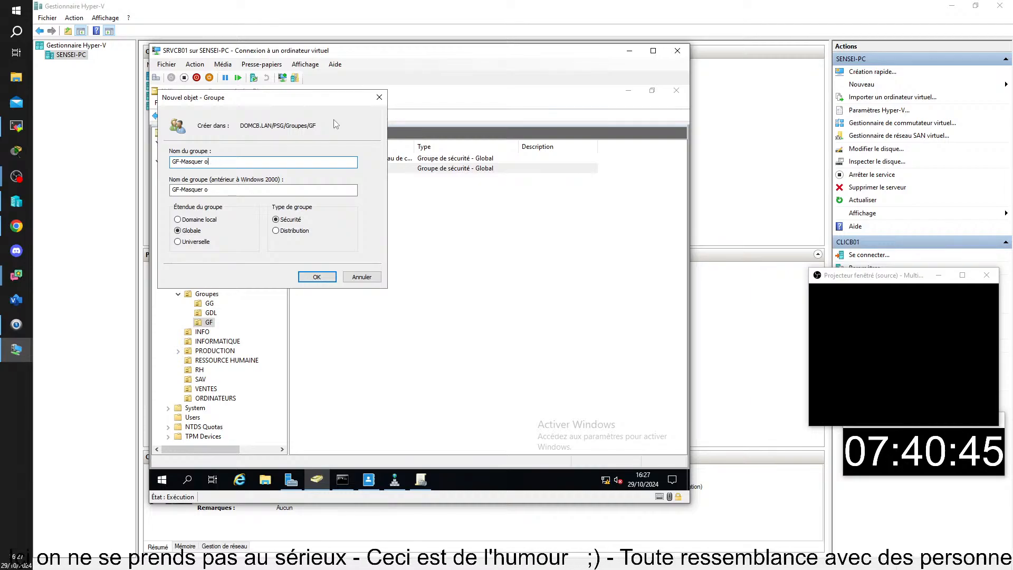
{"action": "type", "text": "C:"}
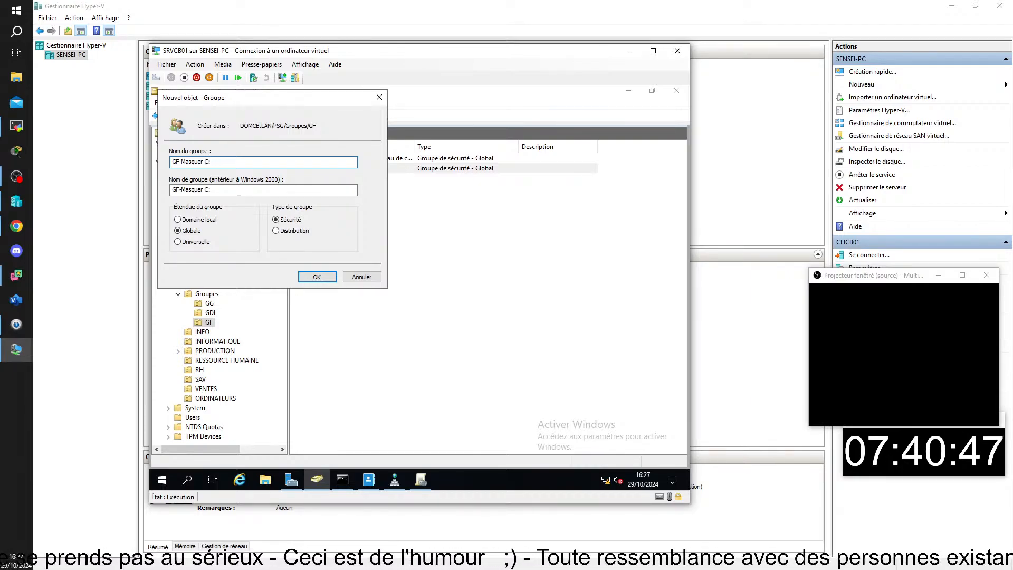
{"action": "key", "text": "Return"}
{"action": "key", "text": "Return"}
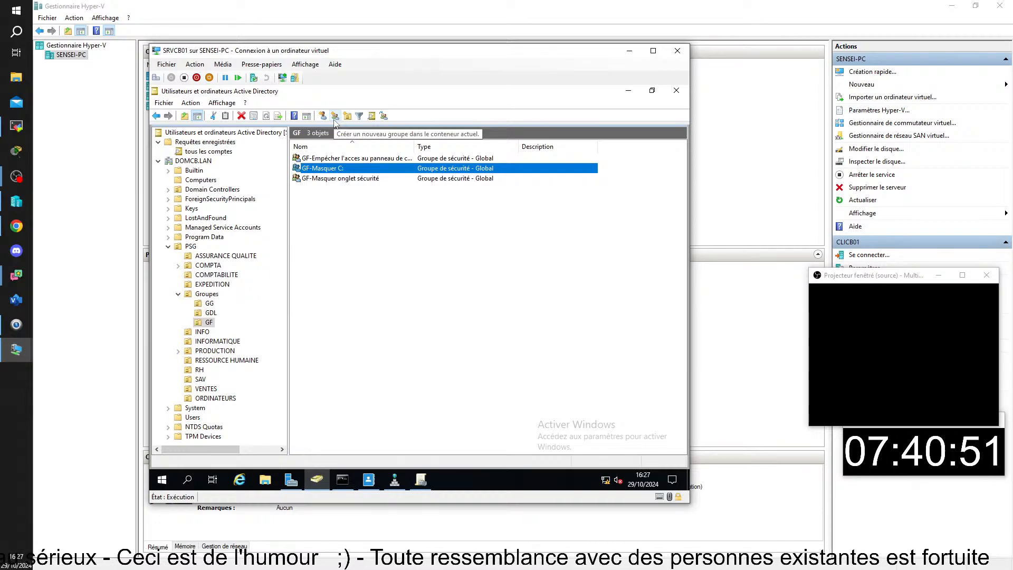
Correct the name to 'GF-Masquer C', trimming the pre-Windows 2000 name's trailing underscore too.
{"action": "key", "text": "F2"}
{"action": "key", "text": "End"}
{"action": "key", "text": "BackSpace"}
{"action": "key", "text": "Return"}
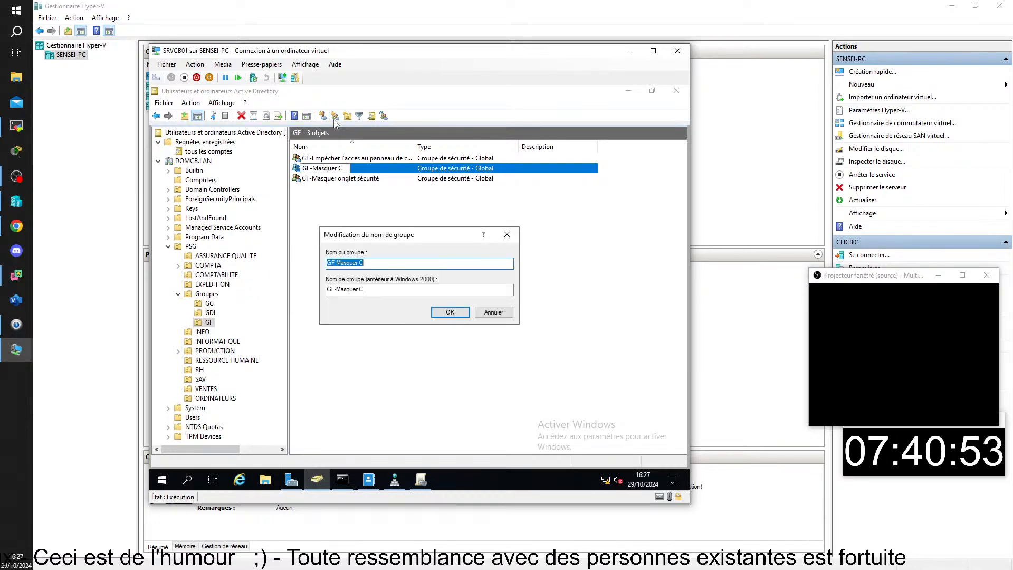
{"action": "key", "text": "Tab"}
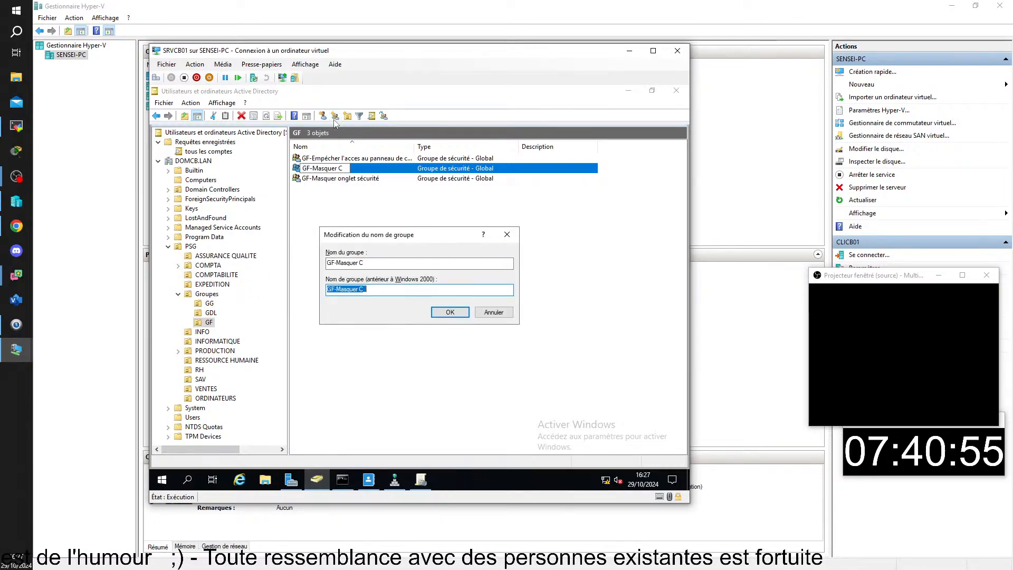
{"action": "key", "text": "End"}
{"action": "key", "text": "BackSpace"}
{"action": "key", "text": "Return"}
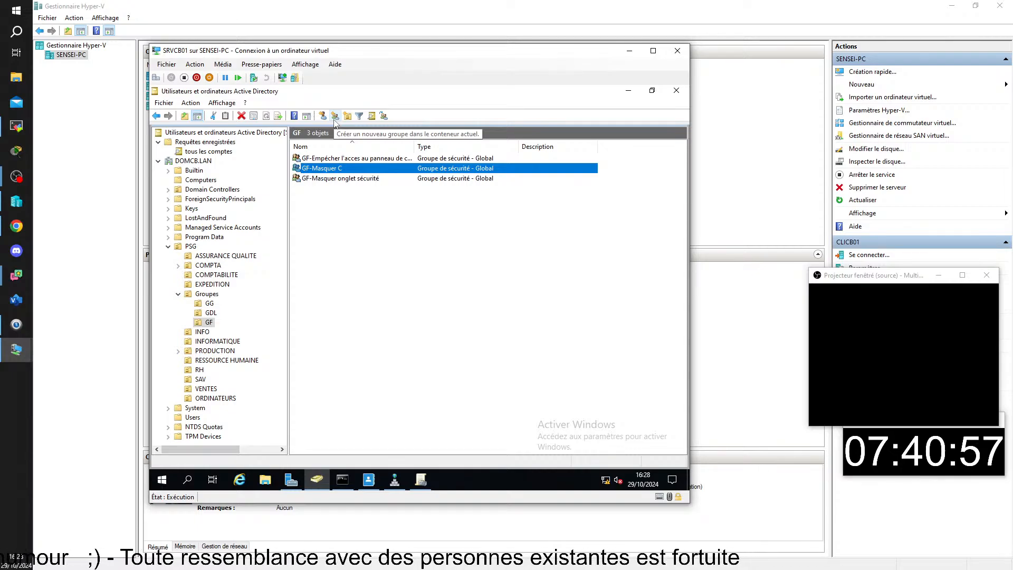
{"action": "left_click", "coordinate": [459, 250]}
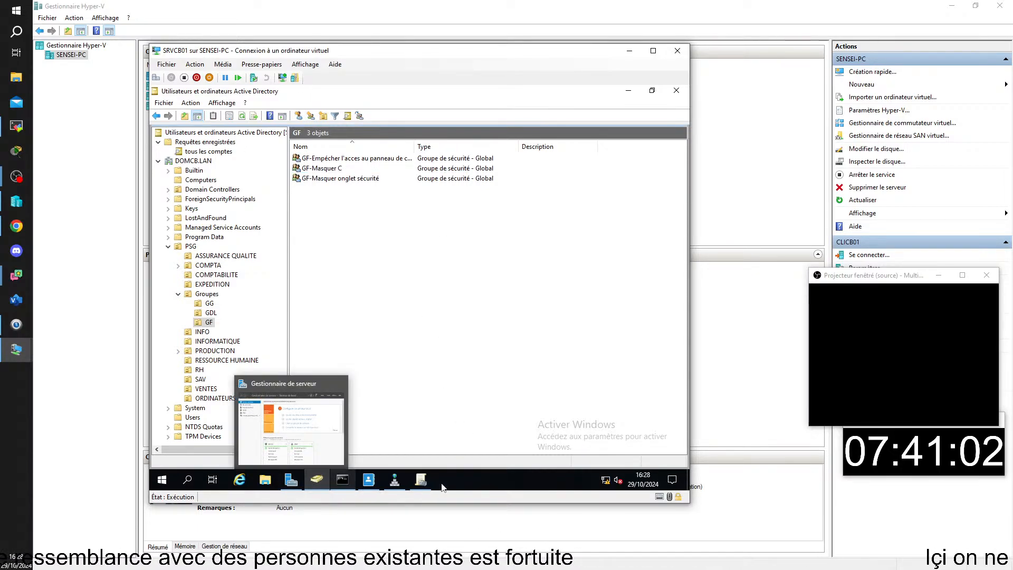
In Group Policy Management, create a GPO named 'Masquer C' linked to the PSG unit.
{"action": "left_click", "coordinate": [421, 480]}
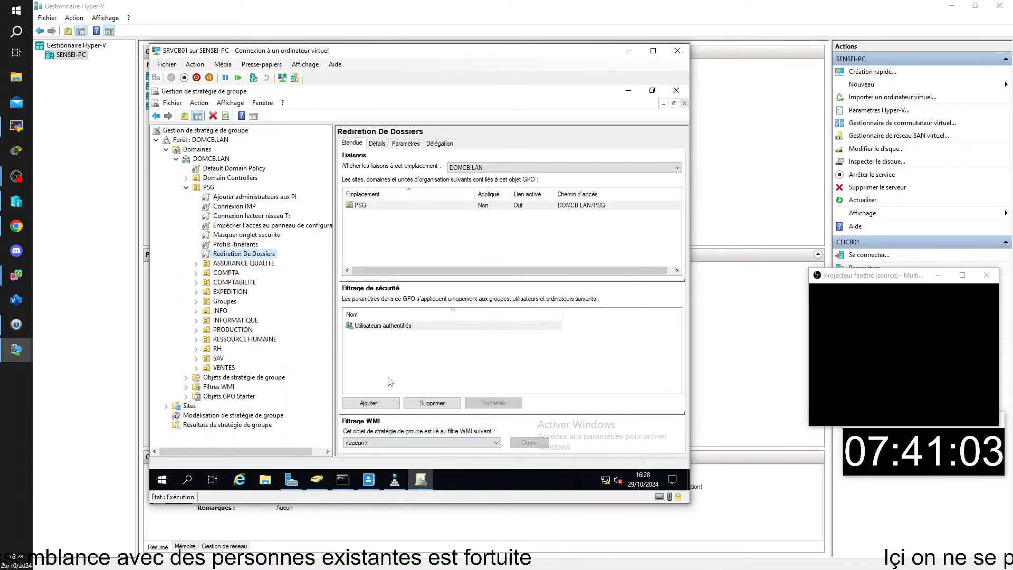
{"action": "left_click", "coordinate": [209, 187]}
{"action": "right_click", "coordinate": [210, 188]}
{"action": "left_click", "coordinate": [248, 193]}
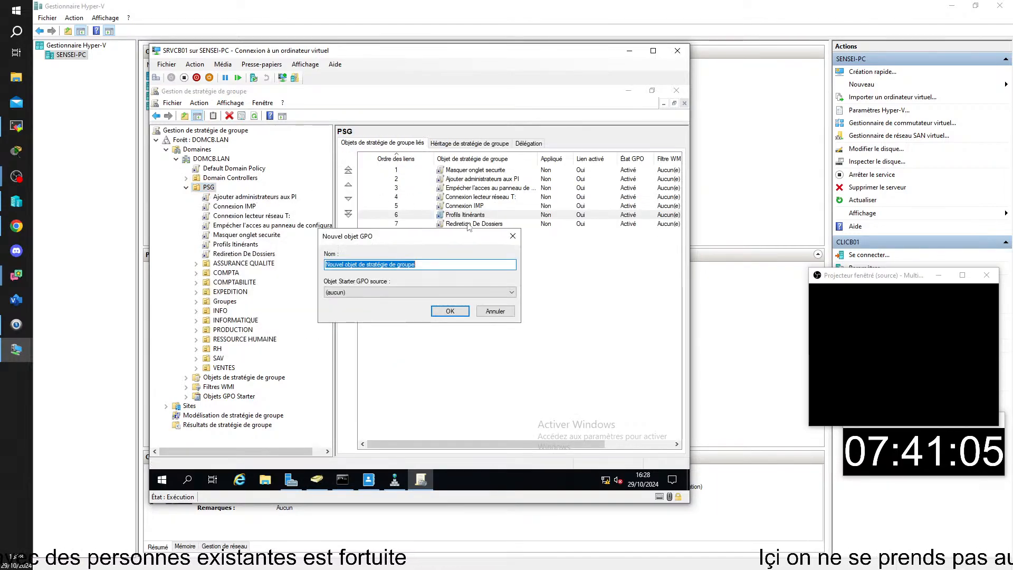
{"action": "type", "text": "GF-Masquer C"}
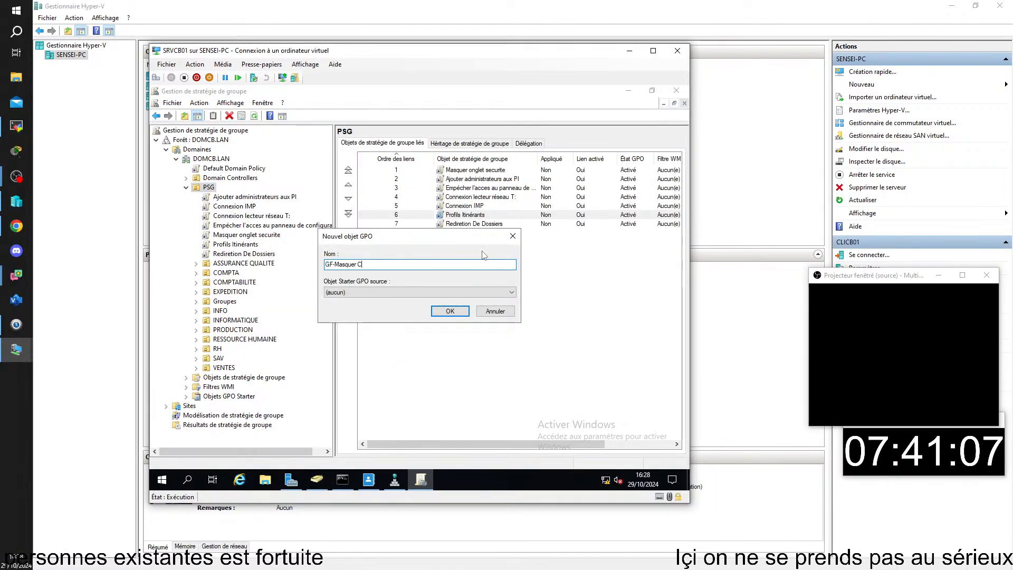
{"action": "key", "text": "Home"}
{"action": "key", "text": "Delete"}
{"action": "key", "text": "Delete"}
{"action": "key", "text": "Delete"}
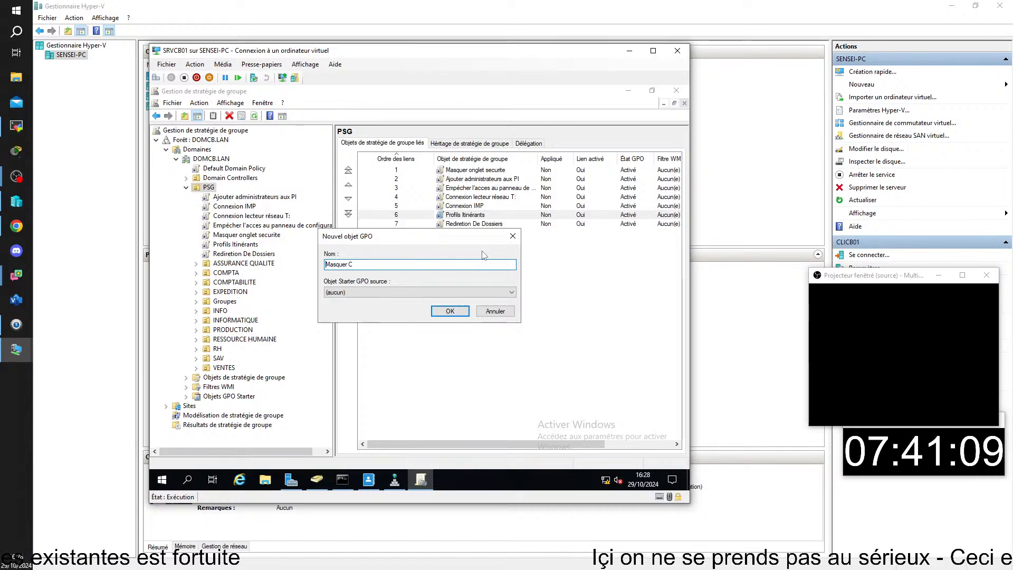
{"action": "key", "text": "Return"}
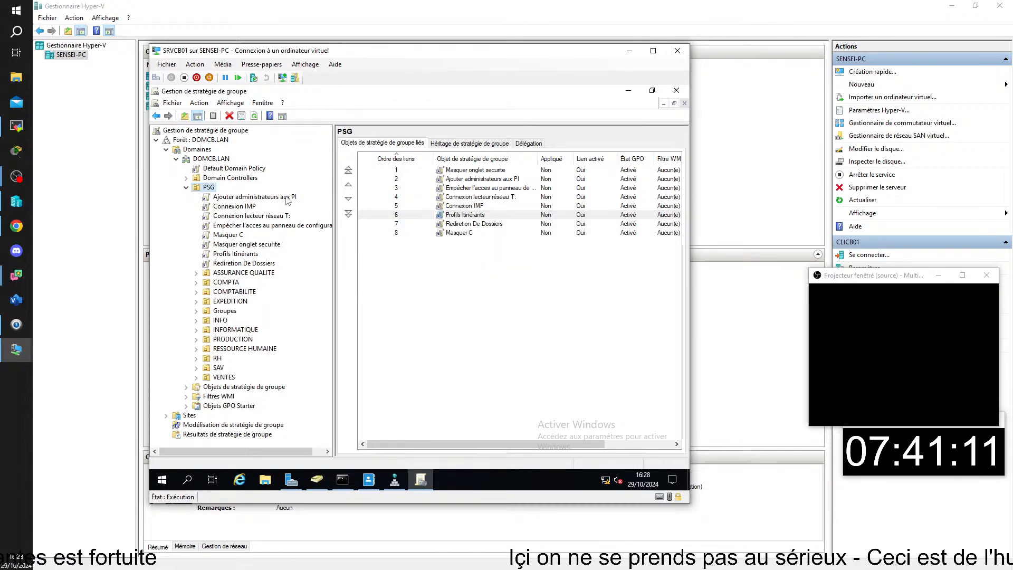
Remove Utilisateurs authentifiés from the Masquer C GPO's security filtering.
{"action": "left_click", "coordinate": [231, 236]}
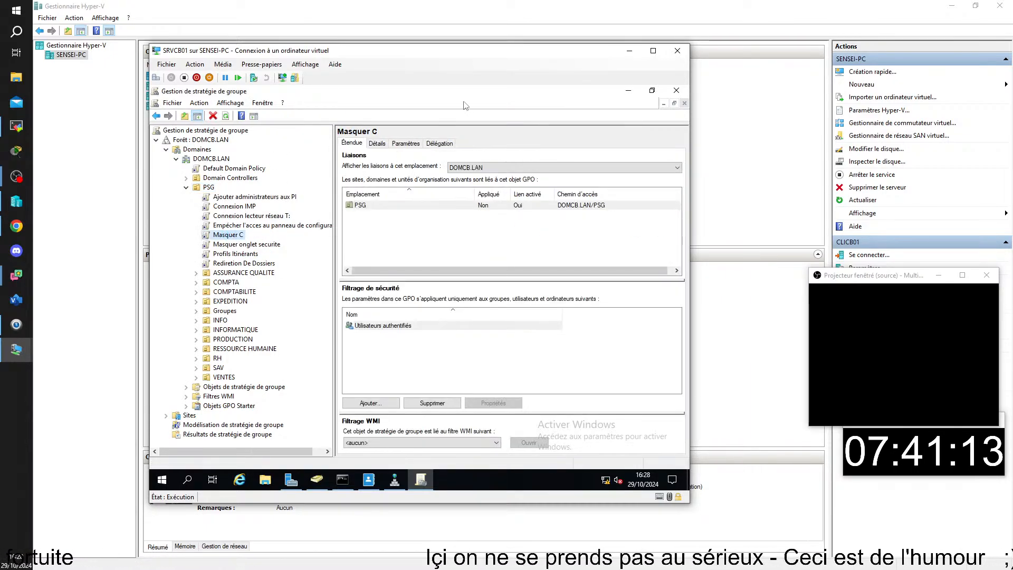
{"action": "left_click", "coordinate": [387, 325]}
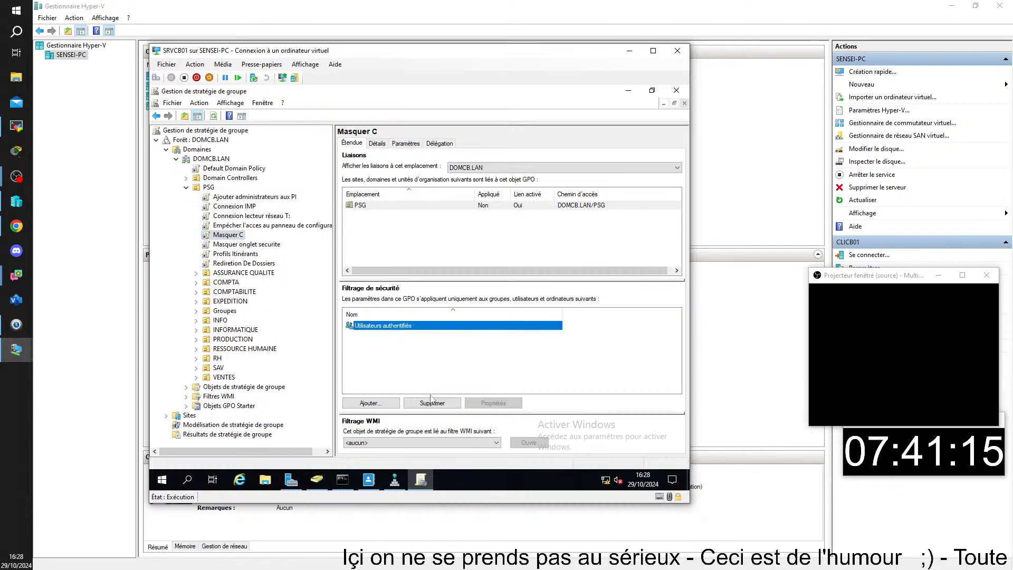
{"action": "left_click", "coordinate": [432, 403]}
{"action": "left_click", "coordinate": [435, 305]}
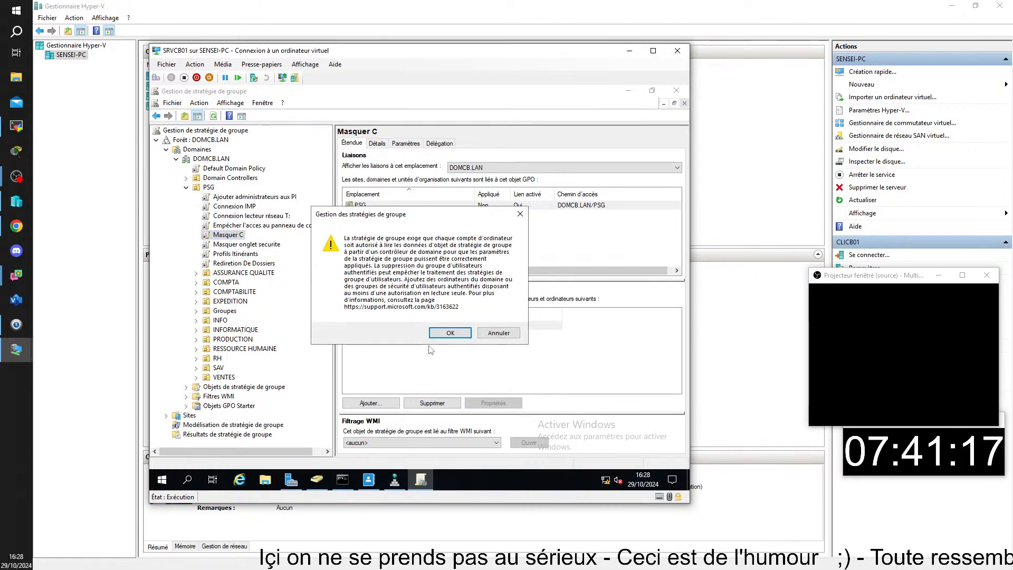
{"action": "left_click", "coordinate": [450, 332]}
Add Ordinateurs du domaine and GF-Masquer C to the GPO's security filtering.
{"action": "left_click", "coordinate": [370, 403]}
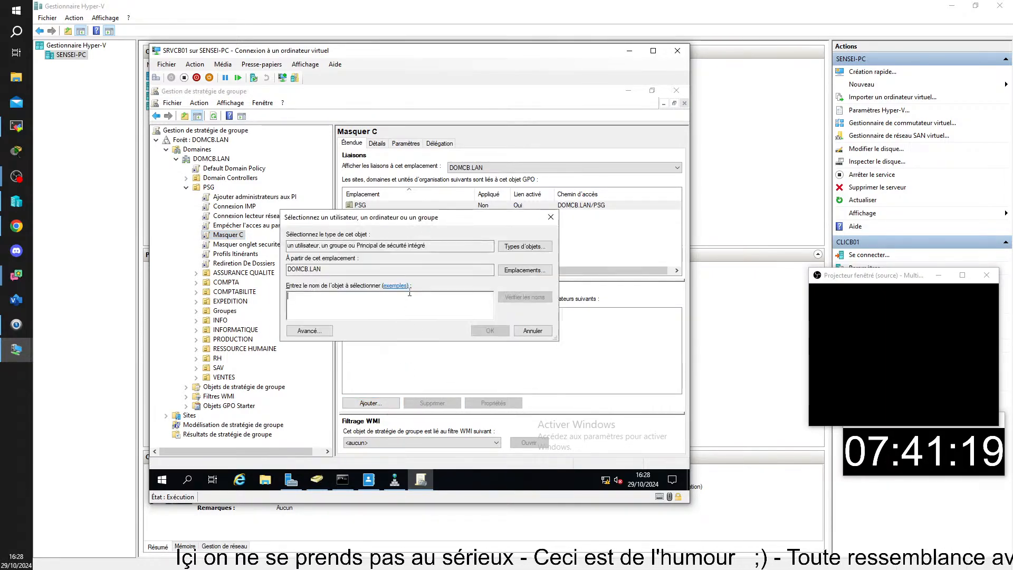
{"action": "type", "text": "or"}
{"action": "key", "text": "Return"}
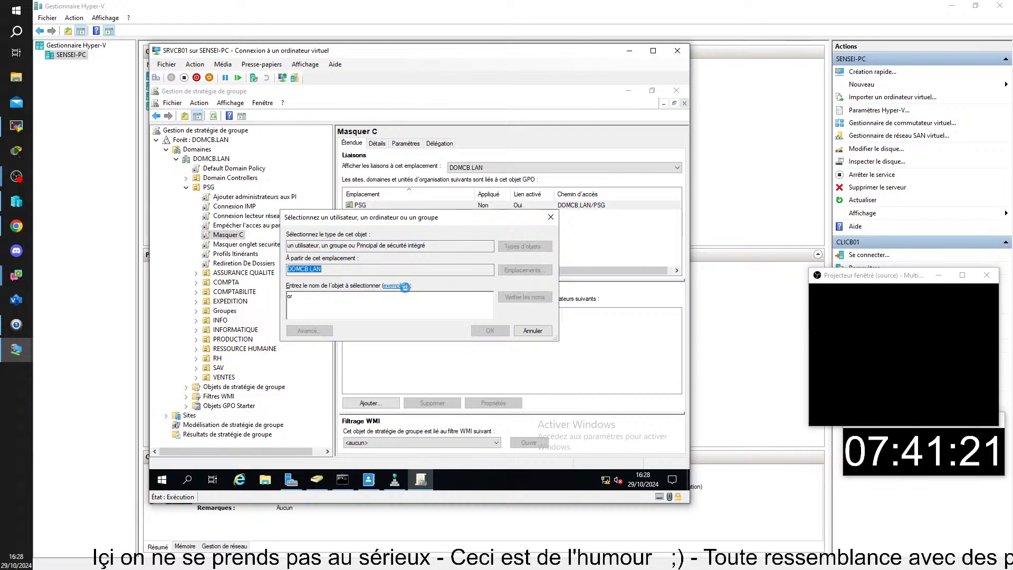
{"action": "double_click", "coordinate": [315, 276]}
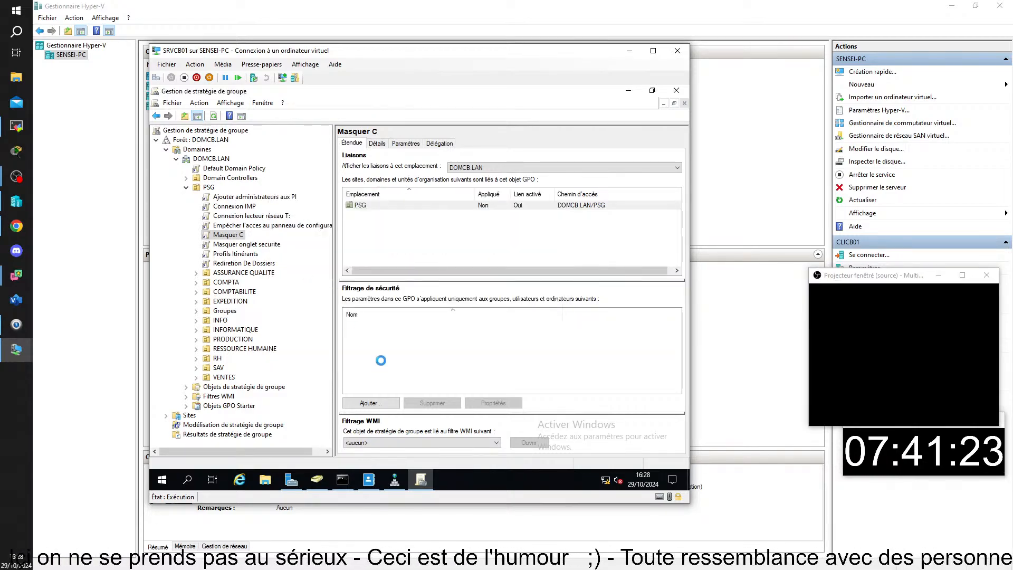
{"action": "left_click", "coordinate": [370, 403]}
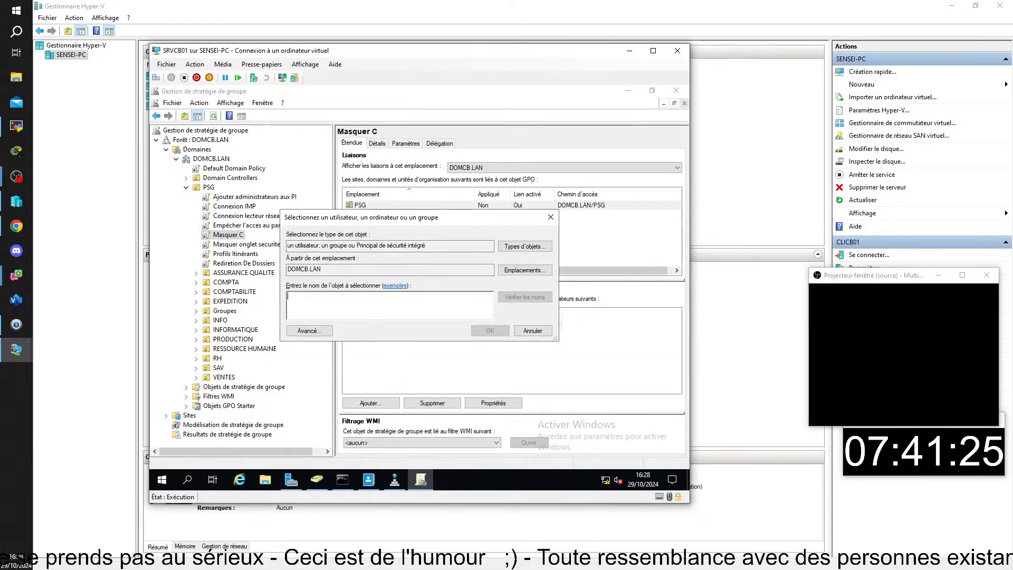
{"action": "type", "text": "gf"}
{"action": "key", "text": "Return"}
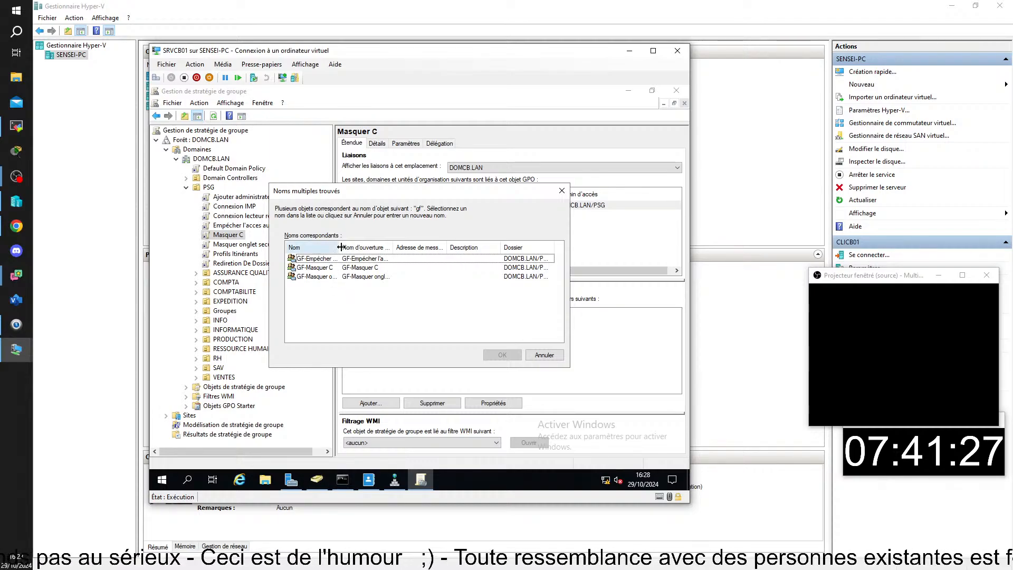
{"action": "left_click_drag", "start_coordinate": [341, 247], "coordinate": [417, 247]}
{"action": "double_click", "coordinate": [316, 267]}
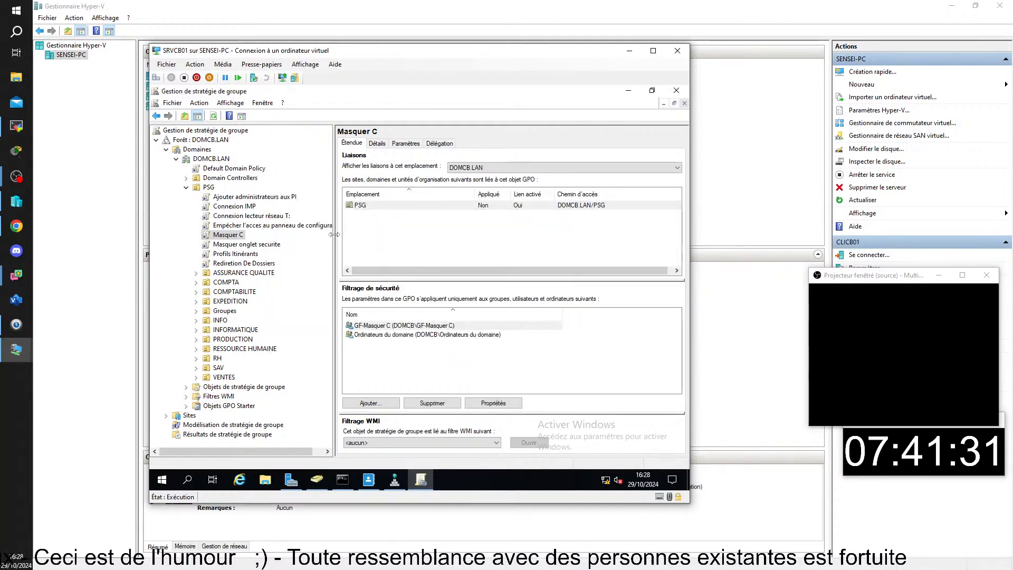
{"action": "left_click_drag", "start_coordinate": [334, 234], "coordinate": [255, 238]}
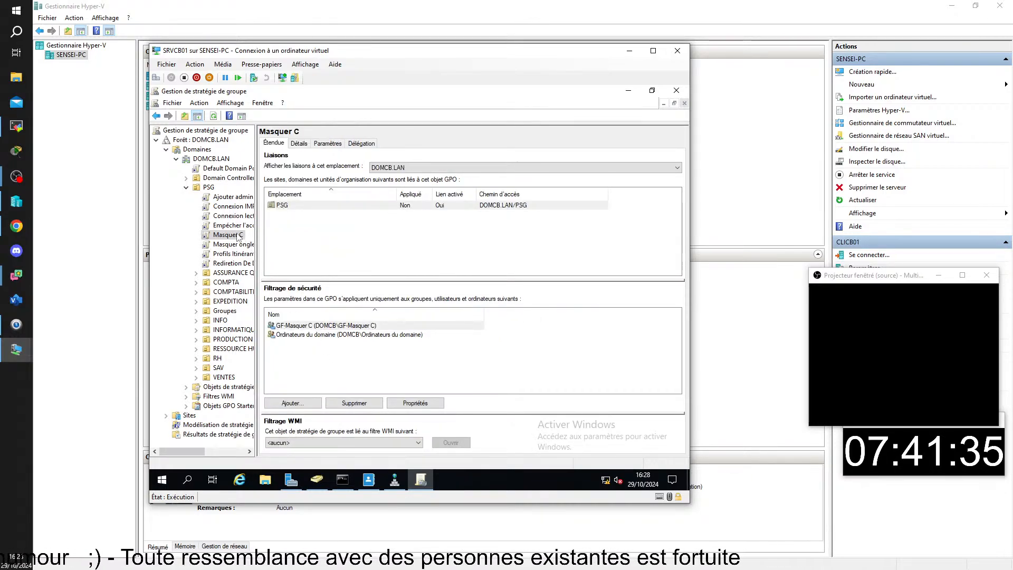
Open the Masquer C GPO in the policy editor and browse to the user File Explorer policies.
{"action": "right_click", "coordinate": [237, 237]}
{"action": "left_click", "coordinate": [252, 240]}
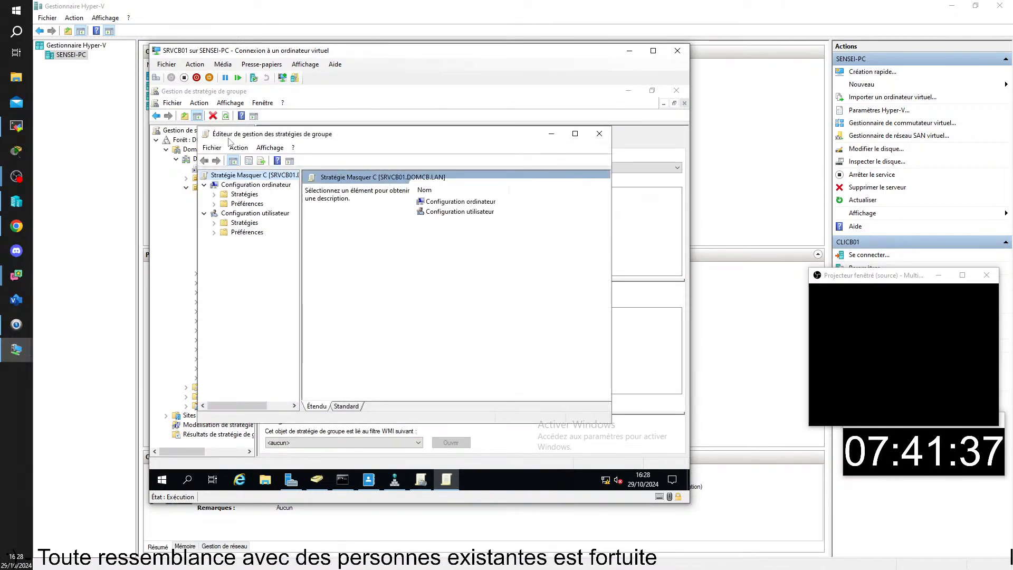
{"action": "left_click_drag", "start_coordinate": [248, 129], "coordinate": [457, 130]}
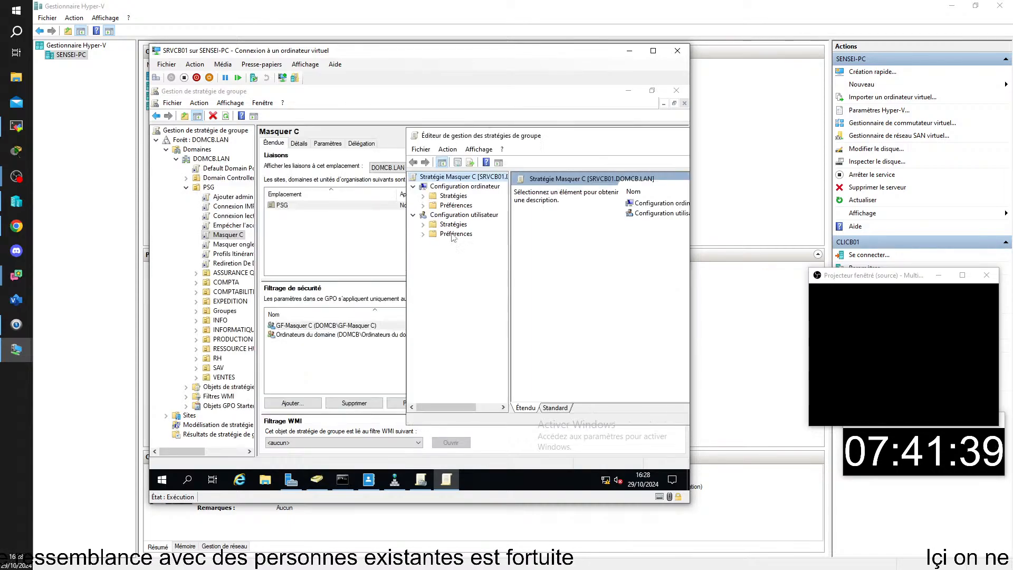
{"action": "double_click", "coordinate": [450, 225]}
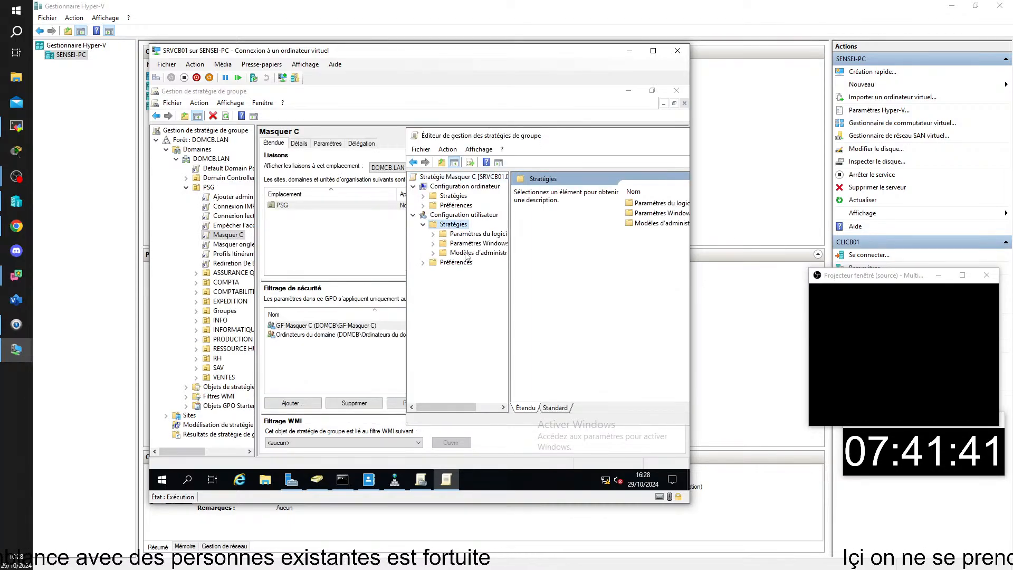
{"action": "double_click", "coordinate": [468, 254]}
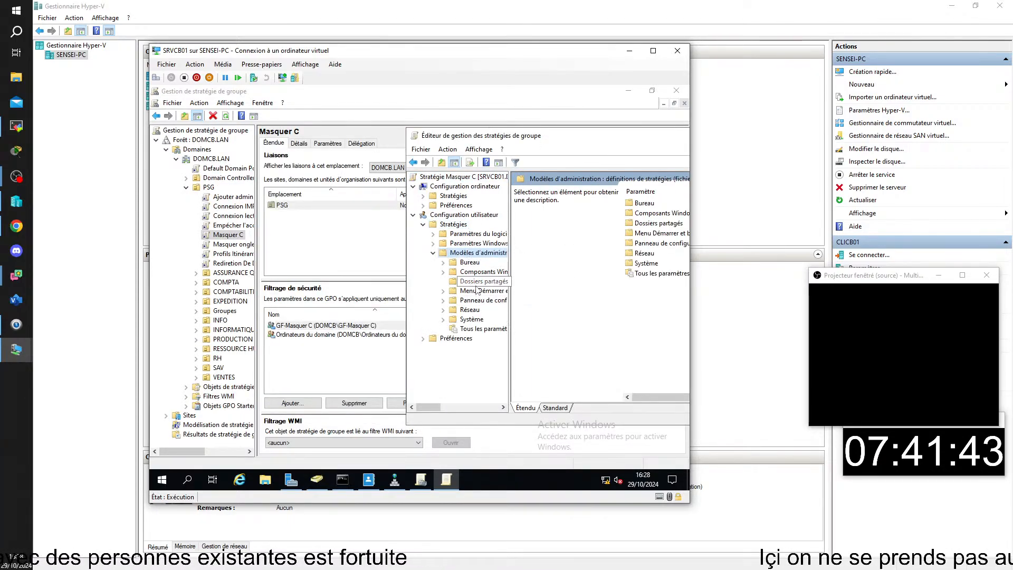
{"action": "double_click", "coordinate": [483, 272]}
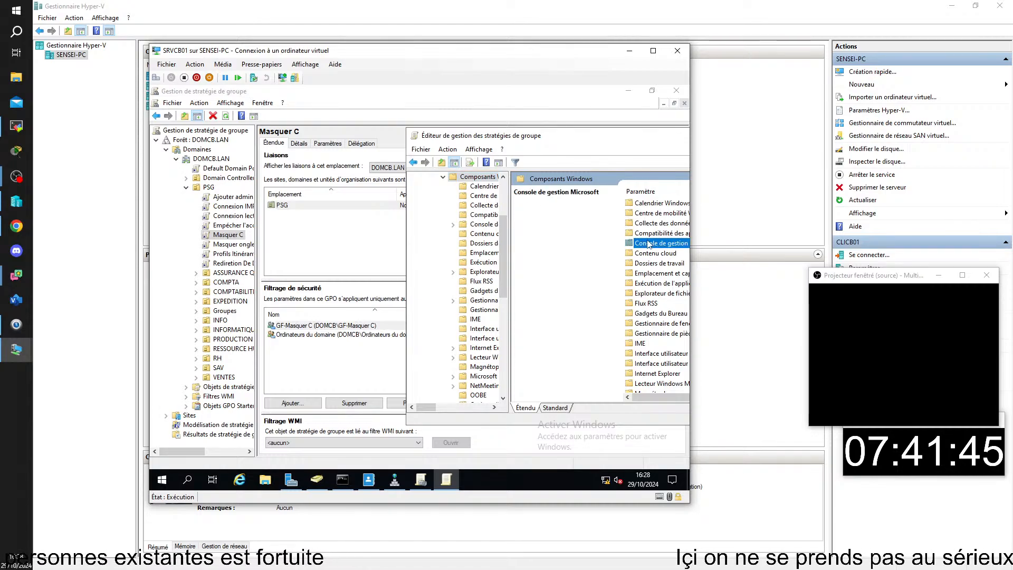
{"action": "double_click", "coordinate": [658, 293]}
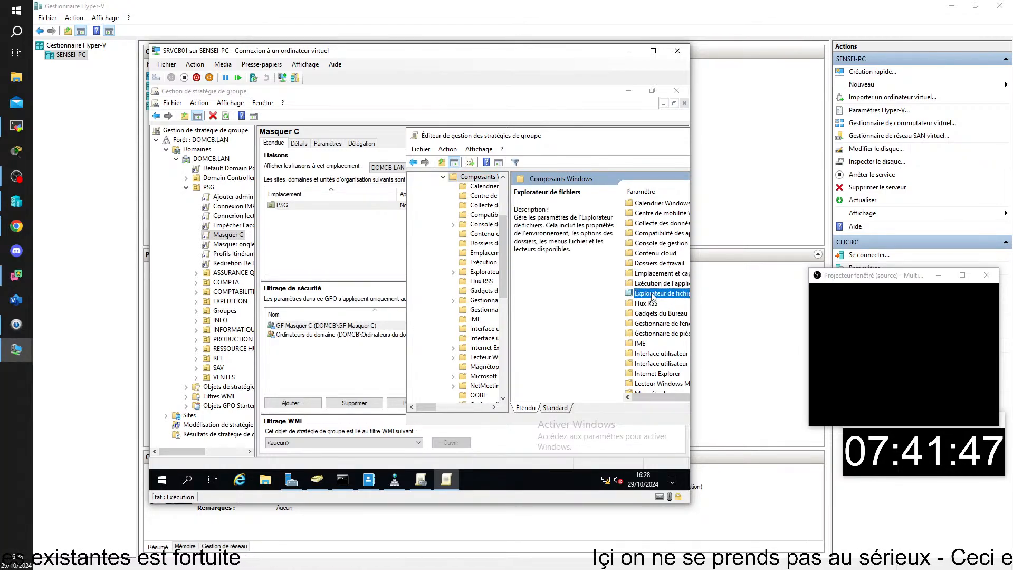
{"action": "left_click", "coordinate": [555, 408]}
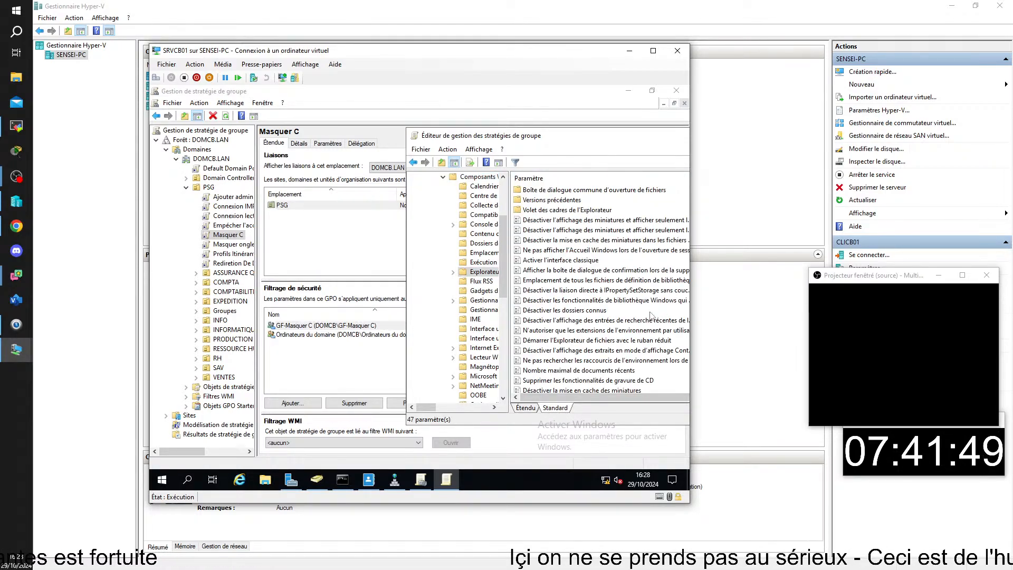
Enable 'Dans Poste de travail, masquer ces lecteurs spécifiés' with 'Restreindre au lecteur C uniquement', then close the editor.
{"action": "left_click", "coordinate": [579, 243]}
{"action": "type", "text": "dans"}
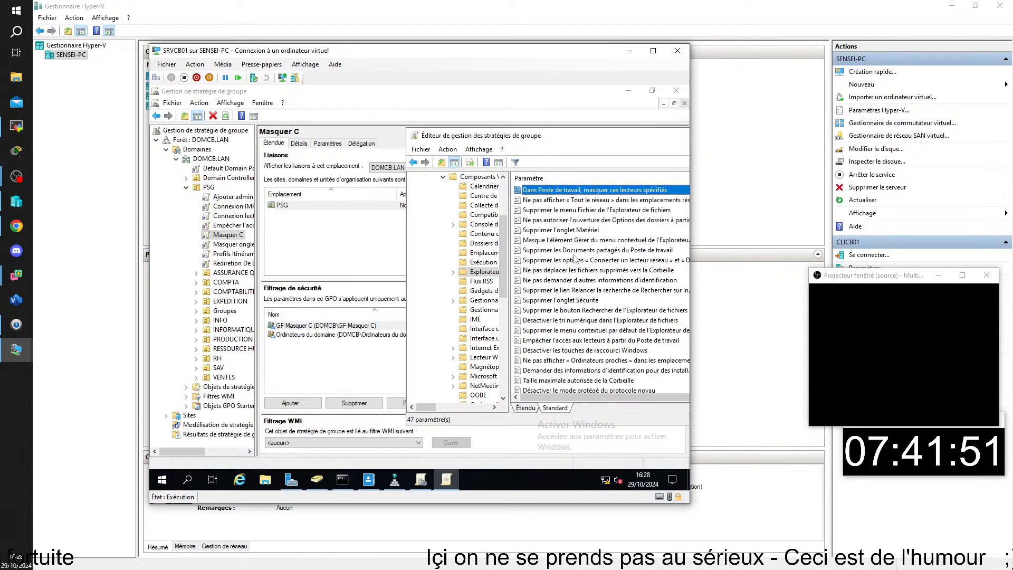
{"action": "key", "text": "Return"}
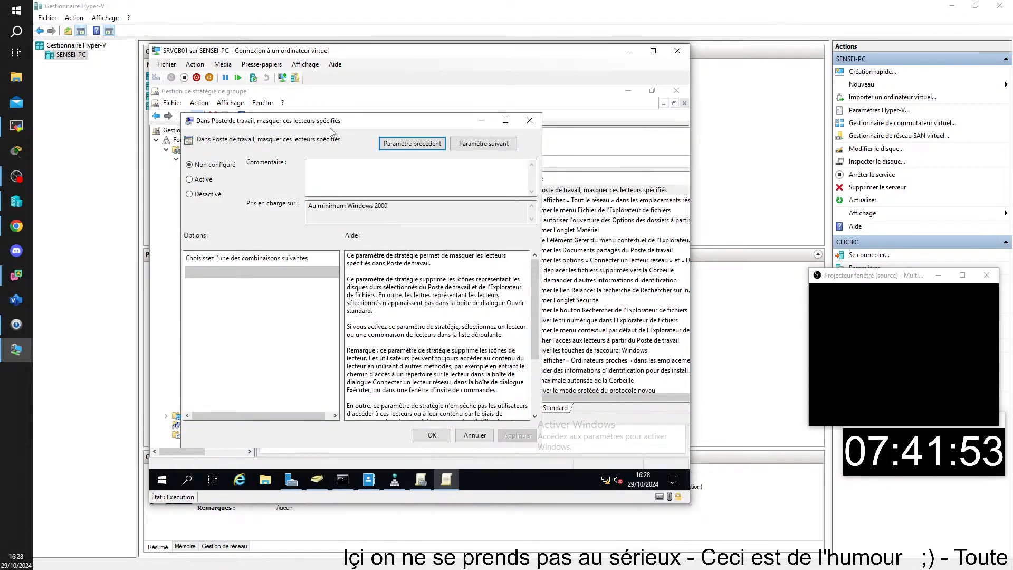
{"action": "left_click_drag", "start_coordinate": [323, 122], "coordinate": [601, 153]}
{"action": "left_click_drag", "start_coordinate": [531, 154], "coordinate": [585, 165]}
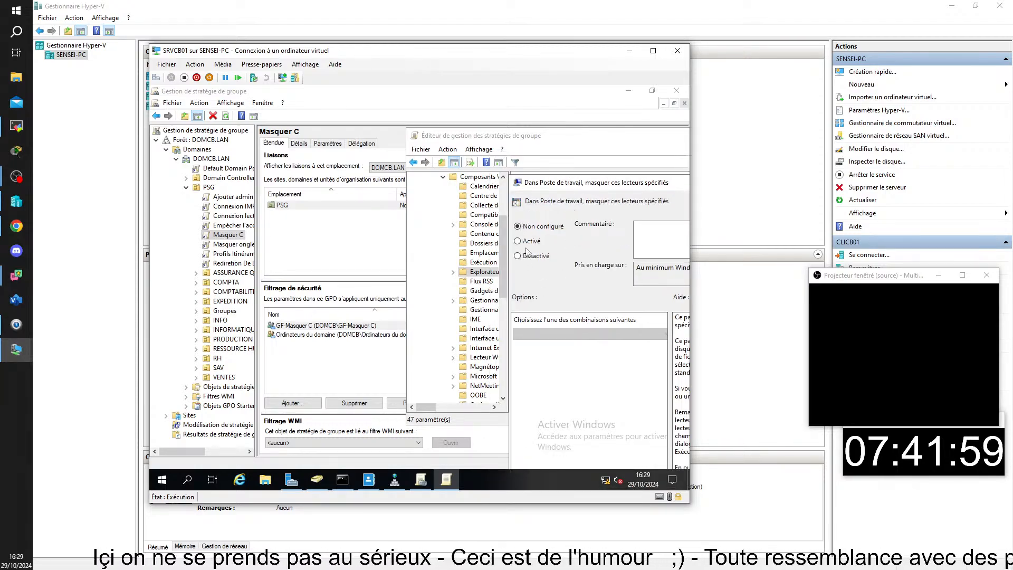
{"action": "left_click", "coordinate": [528, 241]}
{"action": "left_click_drag", "start_coordinate": [587, 188], "coordinate": [466, 129]}
{"action": "left_click", "coordinate": [472, 275]}
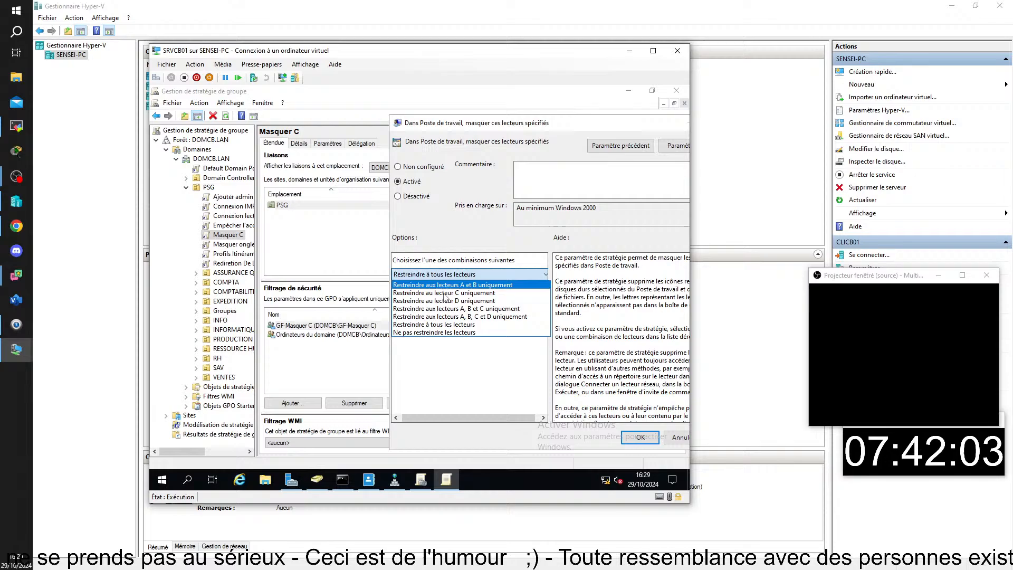
{"action": "left_click", "coordinate": [472, 293]}
{"action": "left_click", "coordinate": [638, 439]}
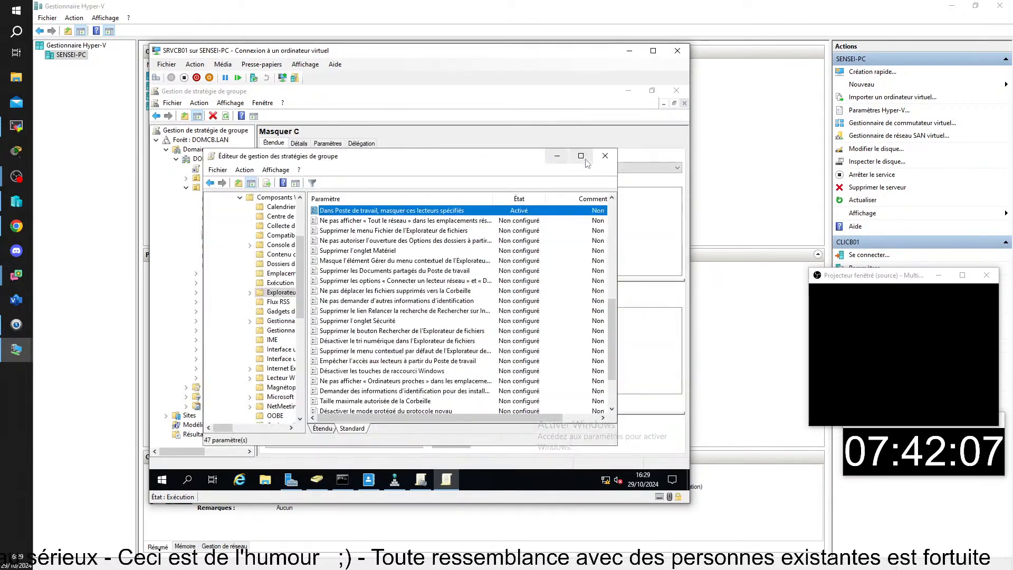
{"action": "left_click", "coordinate": [607, 154]}
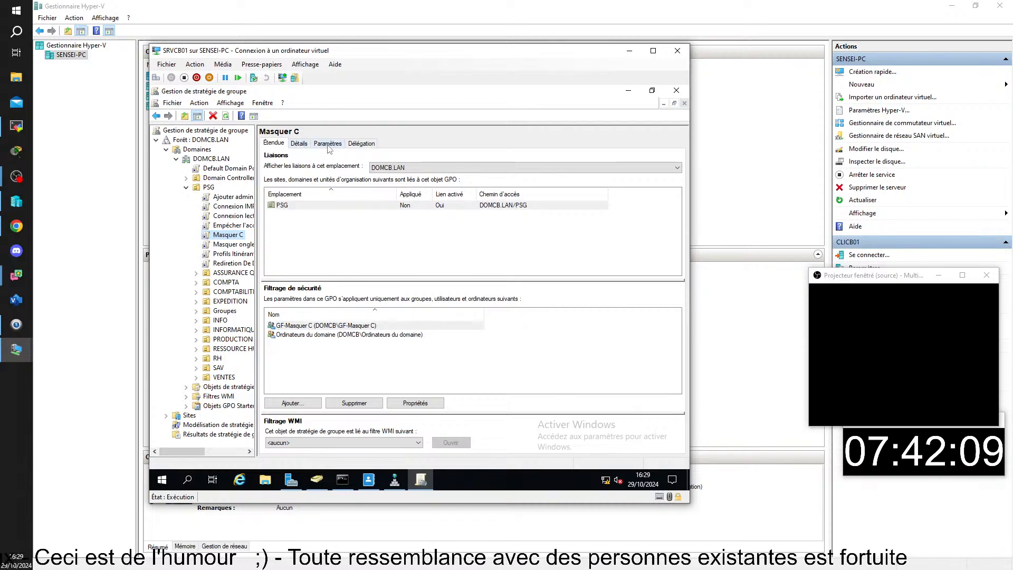
Show Masquer C's Paramètres report with the Explorateur de fichiers and Filtrage de sécurité sections expanded.
{"action": "left_click", "coordinate": [327, 144]}
{"action": "left_click", "coordinate": [338, 336]}
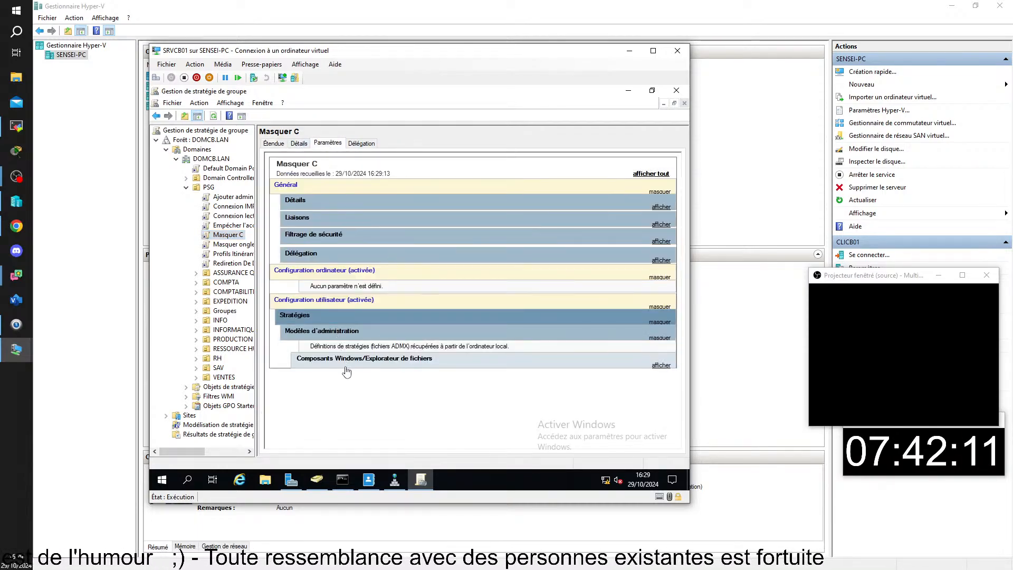
{"action": "left_click", "coordinate": [344, 364]}
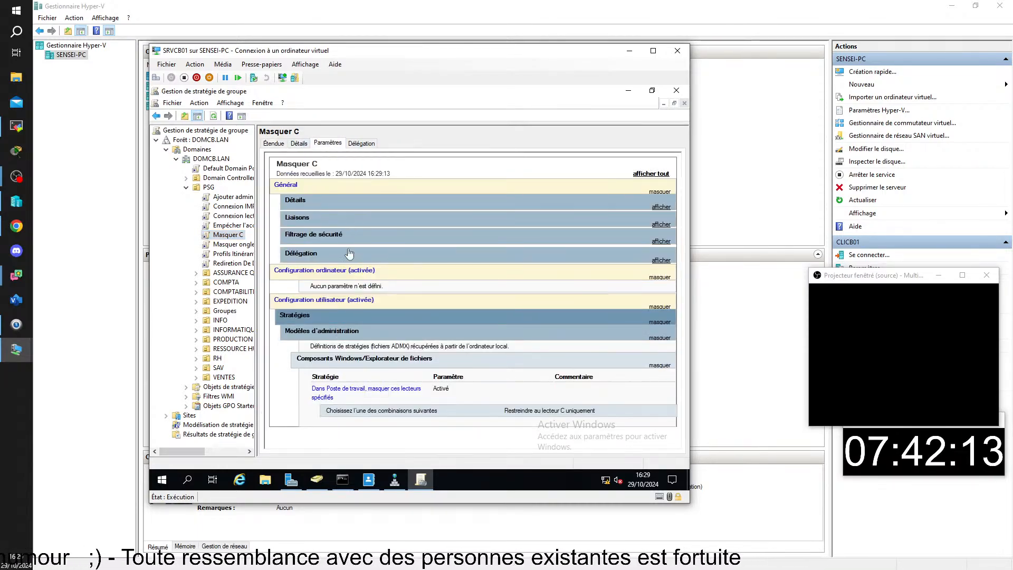
{"action": "left_click", "coordinate": [331, 236]}
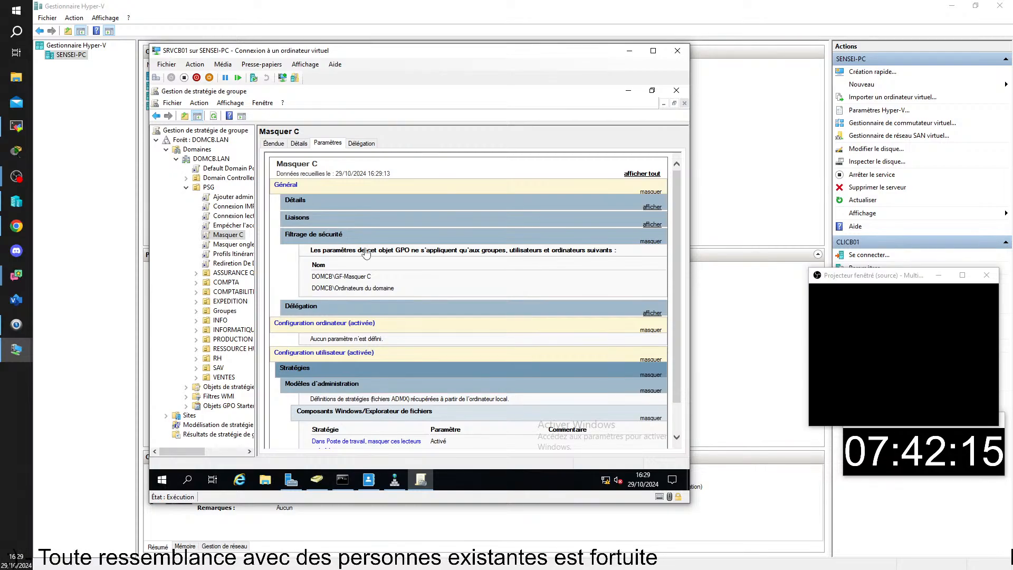
{"action": "scroll", "coordinate": [410, 290], "scroll_direction": "down", "scroll_amount": 1}
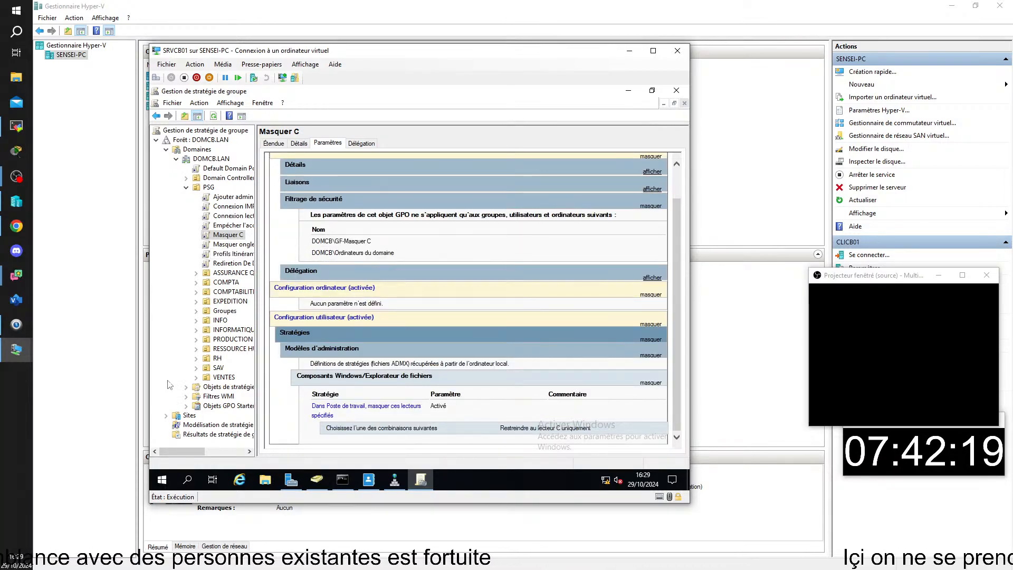
{"action": "left_click", "coordinate": [21, 448]}
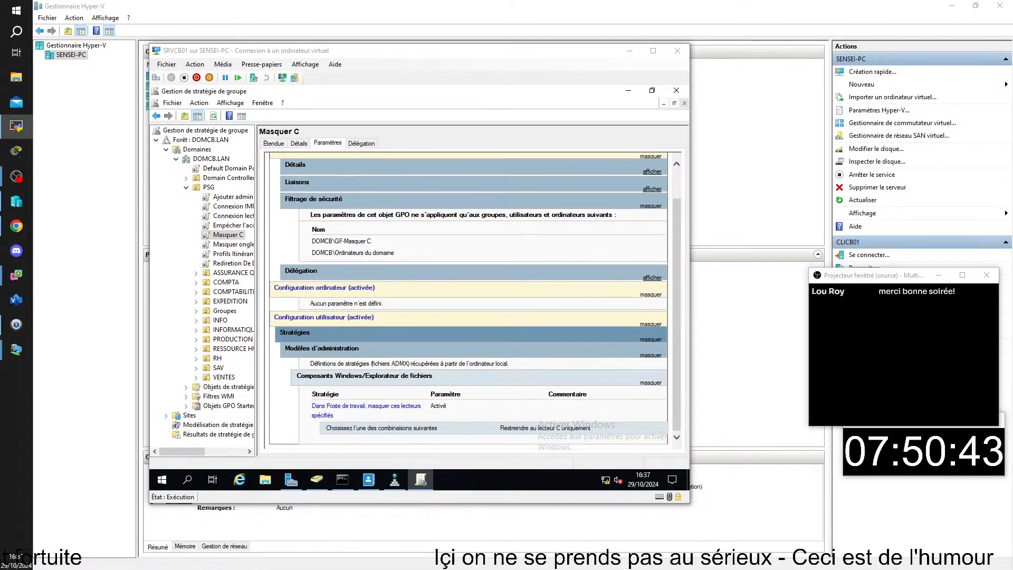
Drag the '38. TSSR10 Grégory' remote session window into view.
{"action": "left_click_drag", "start_coordinate": [1012, 190], "coordinate": [807, 13]}
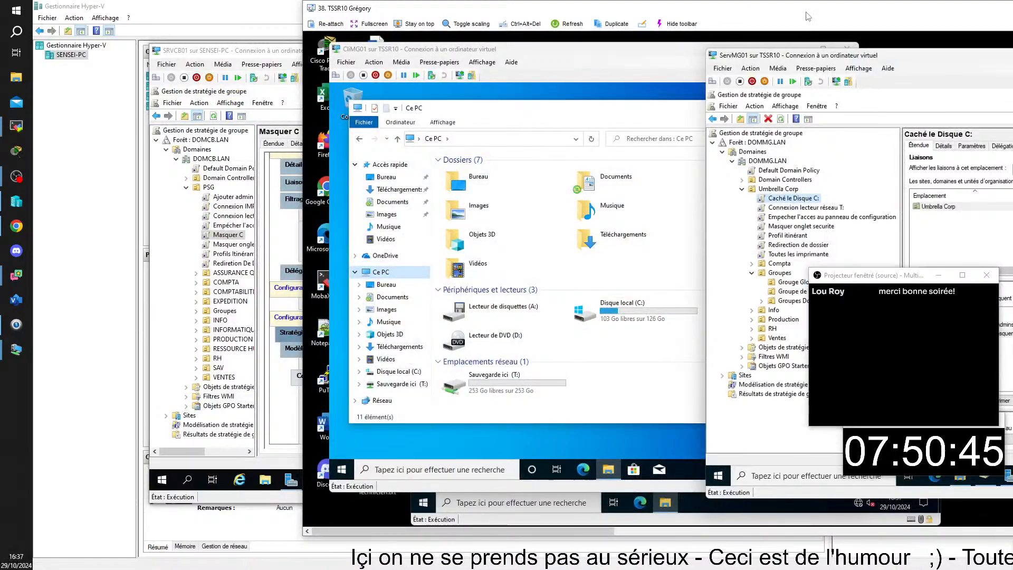
Maximize the TSSR10 remote session and select Admins du domaine in the Caché le Disque C: security filtering.
{"action": "double_click", "coordinate": [806, 16]}
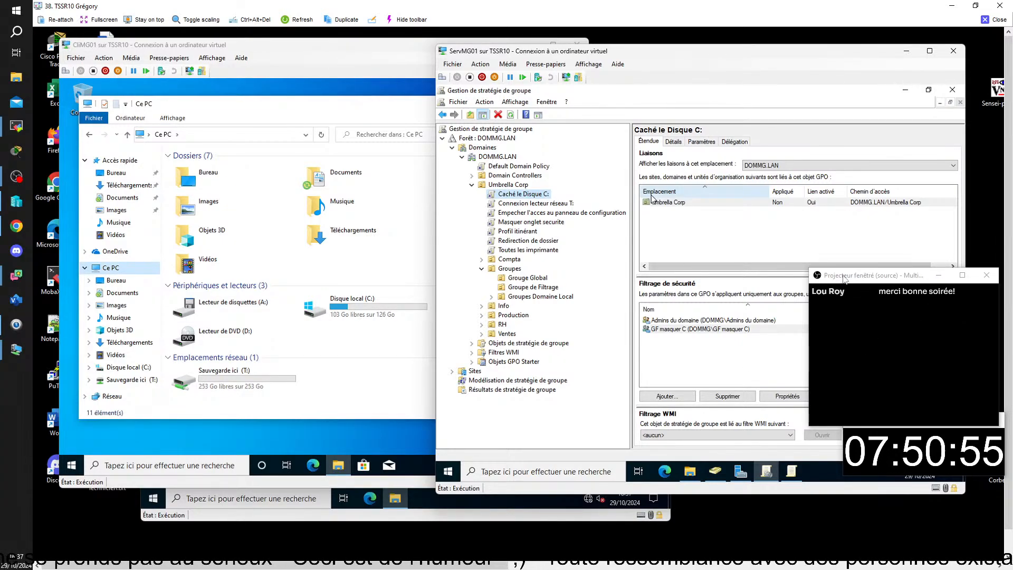
{"action": "left_click_drag", "start_coordinate": [845, 276], "coordinate": [880, 284]}
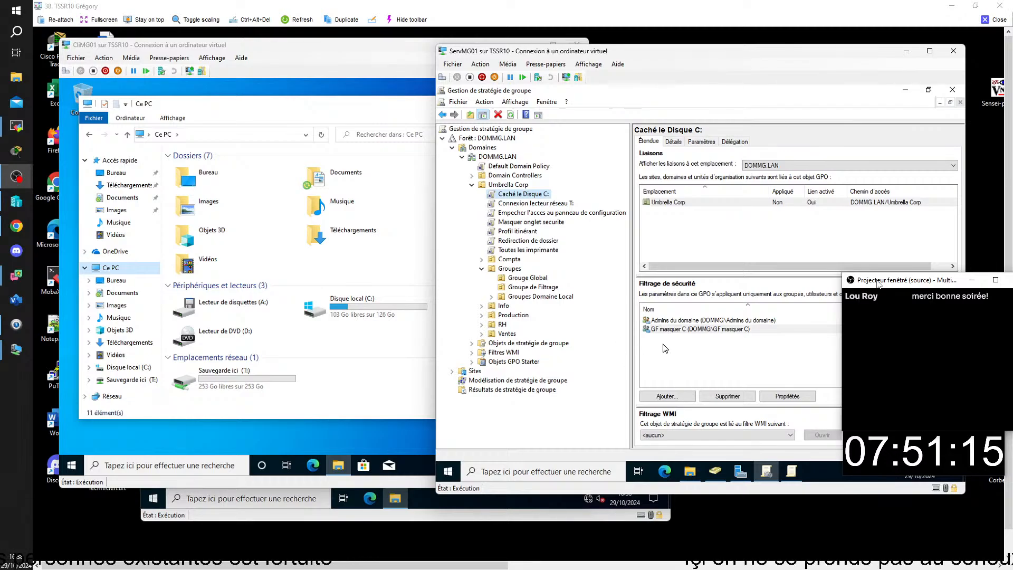
{"action": "left_click", "coordinate": [673, 321]}
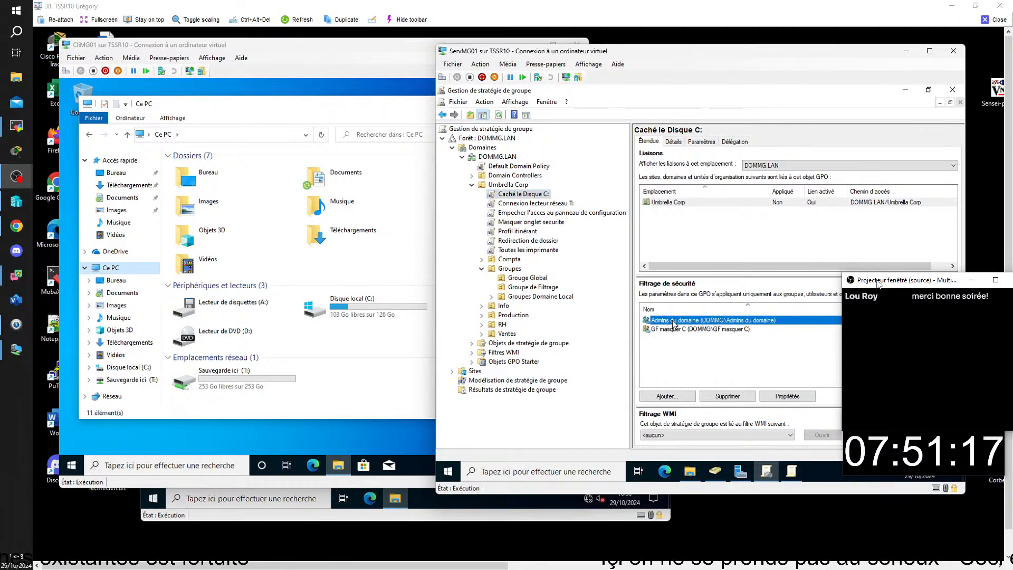
Remove Admins du domaine from the security filtering and add Ordinateurs du domaine by entering 'ordi'.
{"action": "left_click", "coordinate": [728, 397]}
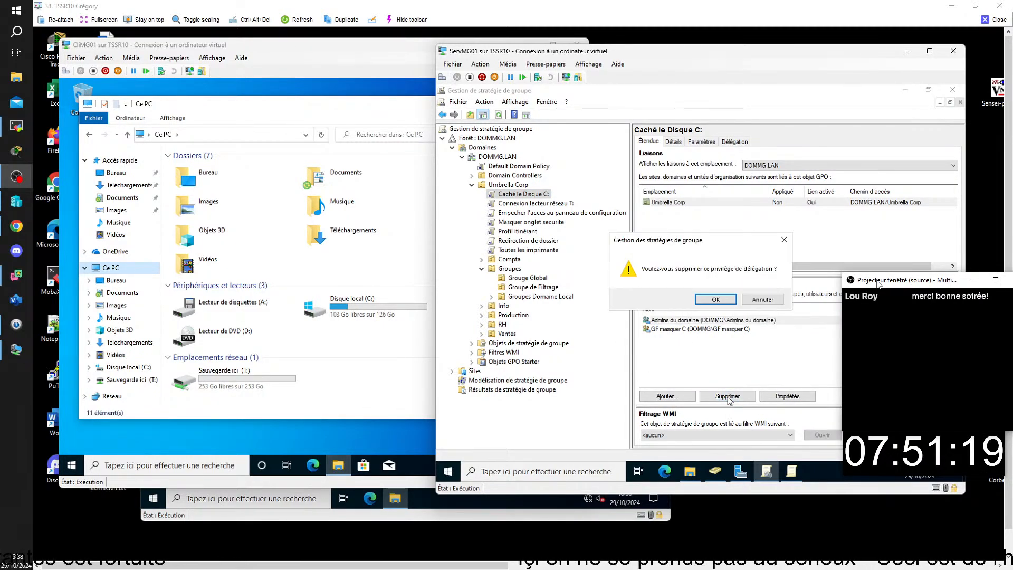
{"action": "left_click", "coordinate": [718, 299]}
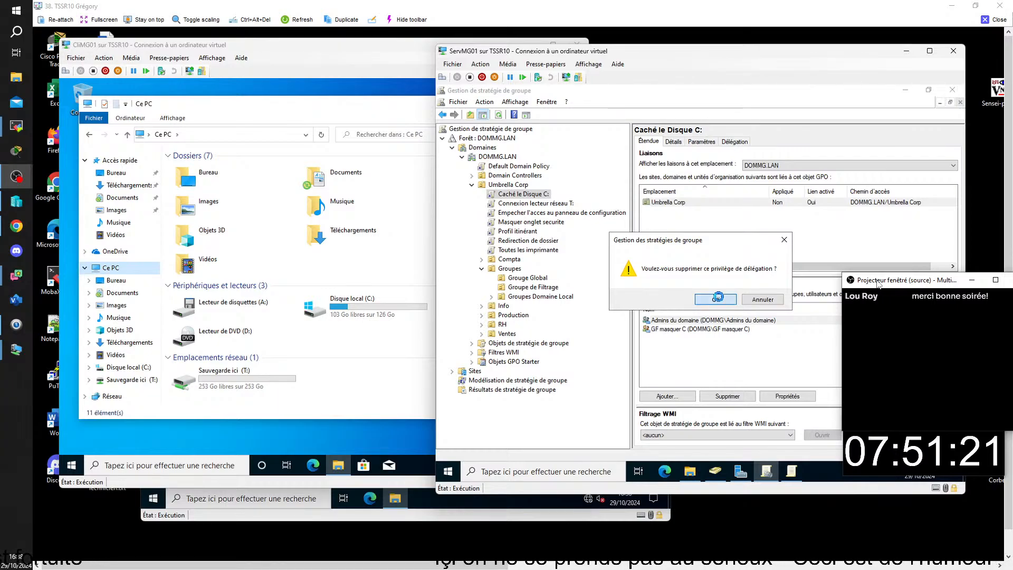
{"action": "left_click", "coordinate": [668, 397]}
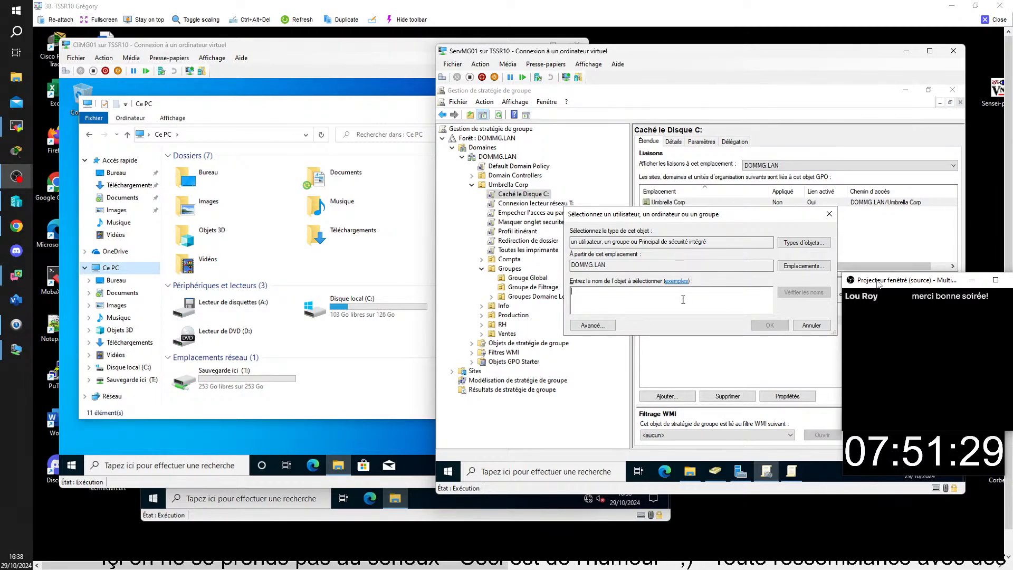
{"action": "type", "text": "ordi"}
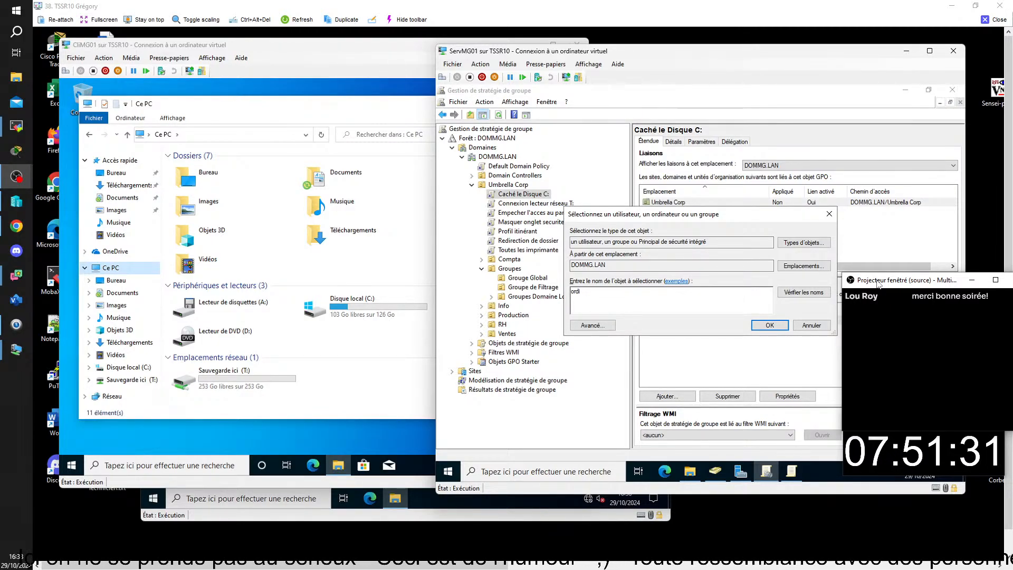
{"action": "key", "text": "Return"}
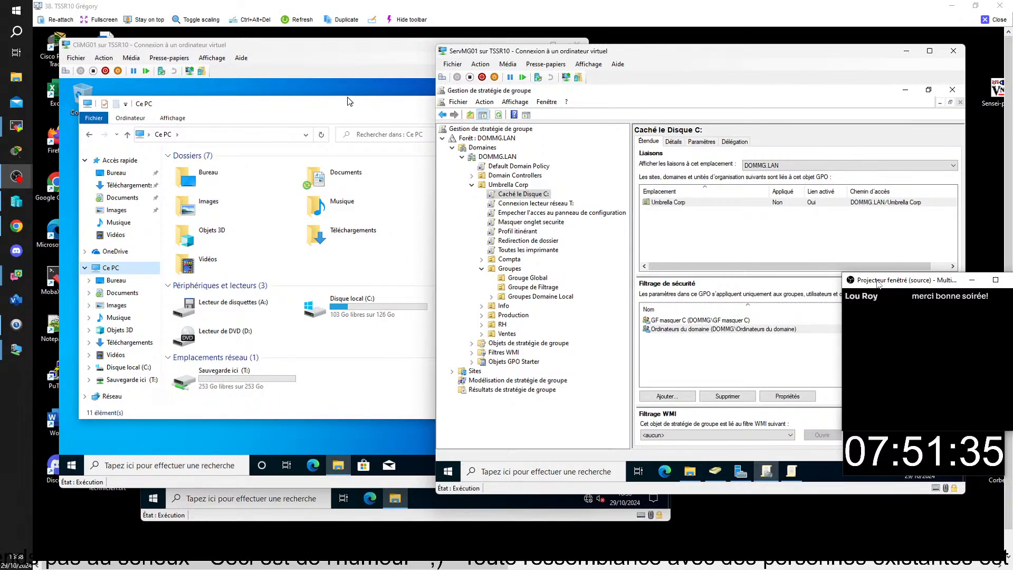
On CliMG01, launch the Command Prompt via 'cmd' and run gpupdate.
{"action": "left_click", "coordinate": [227, 436]}
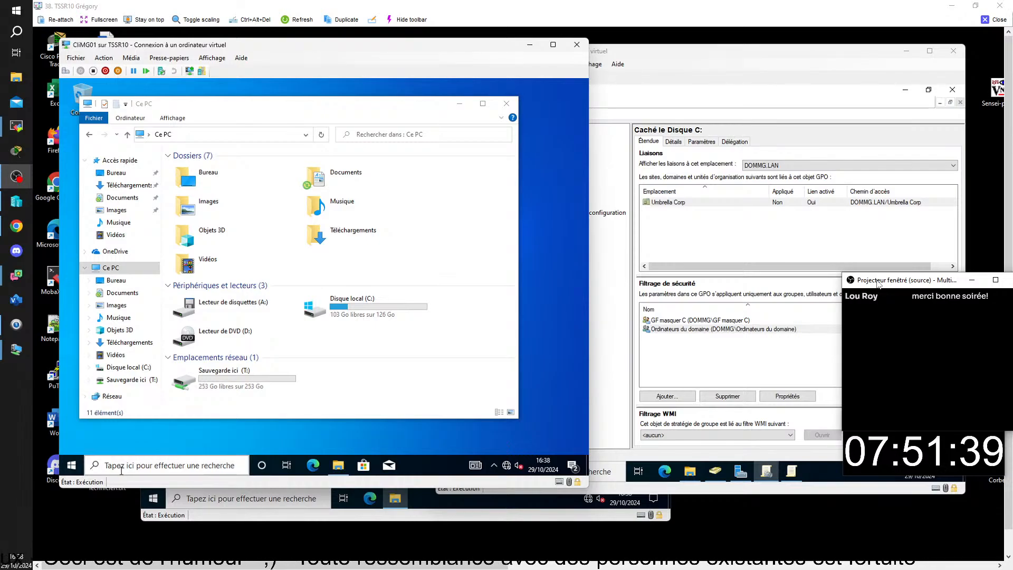
{"action": "left_click", "coordinate": [120, 467]}
{"action": "type", "text": "cmd"}
{"action": "key", "text": "Return"}
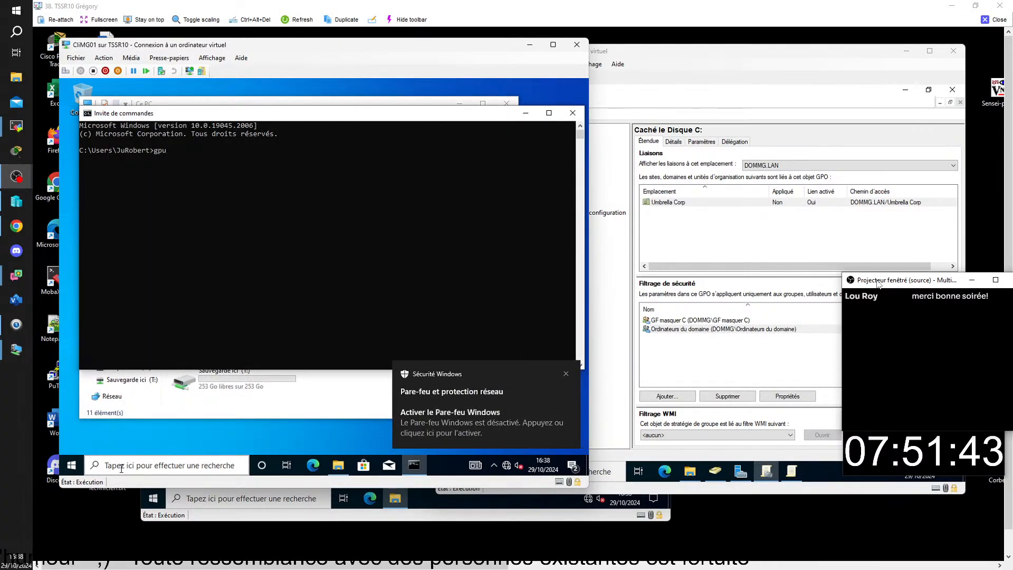
{"action": "type", "text": "gpupdate"}
{"action": "key", "text": "Return"}
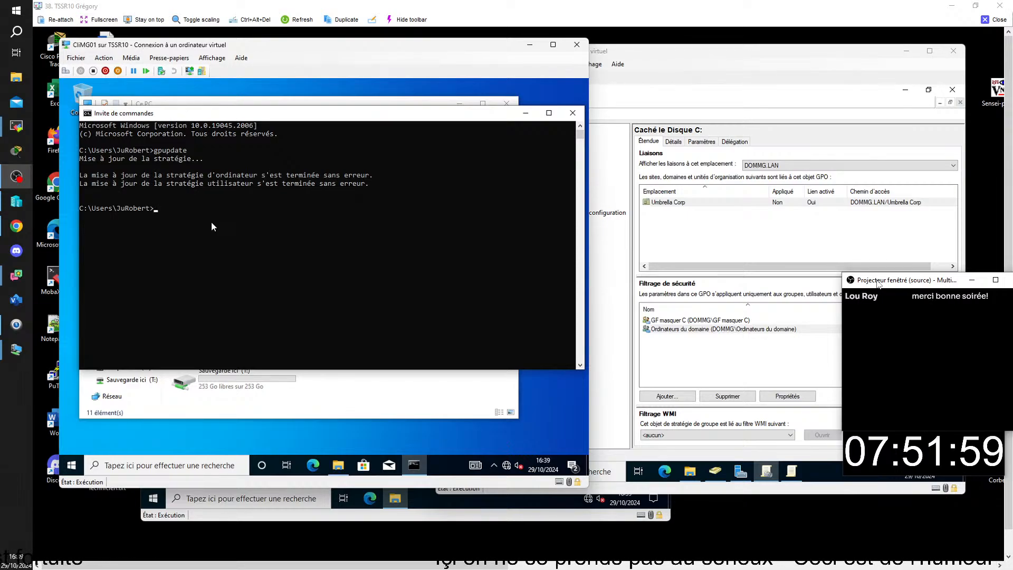
{"action": "left_click", "coordinate": [72, 465]}
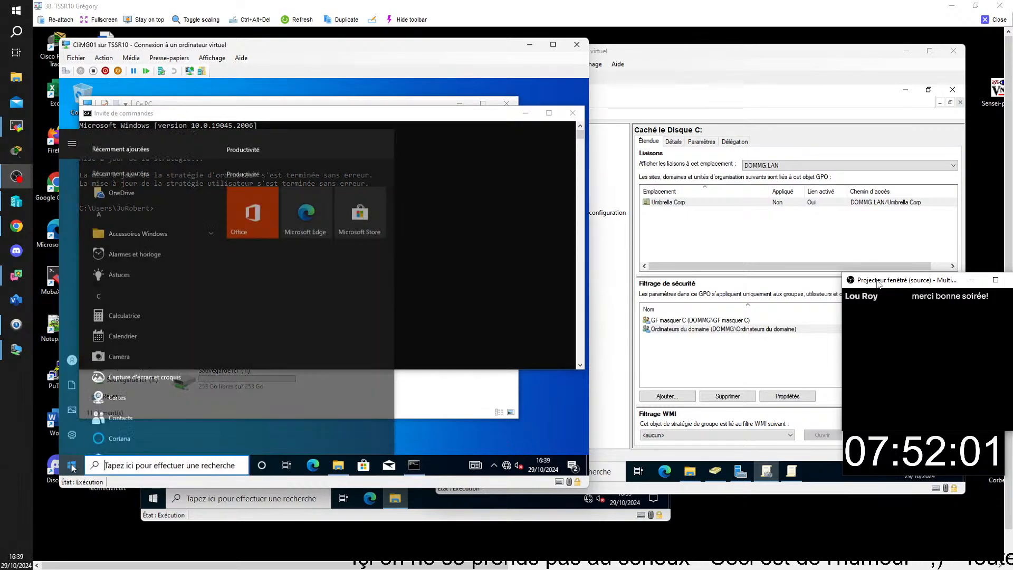
Sign the test user out of CliMG01 and sign back in with the account password.
{"action": "left_click", "coordinate": [106, 339]}
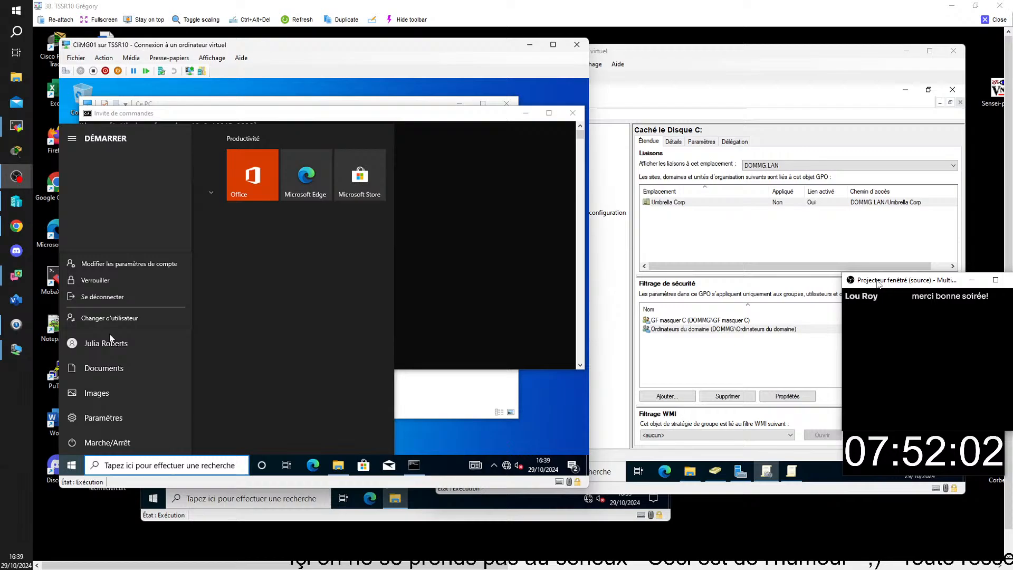
{"action": "left_click", "coordinate": [112, 296]}
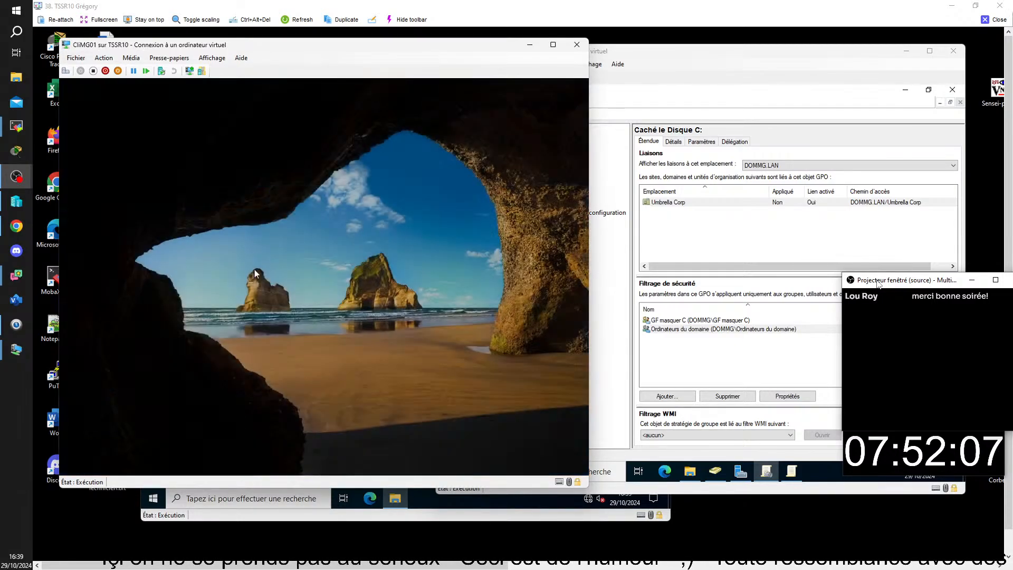
{"action": "type", "text": "******"}
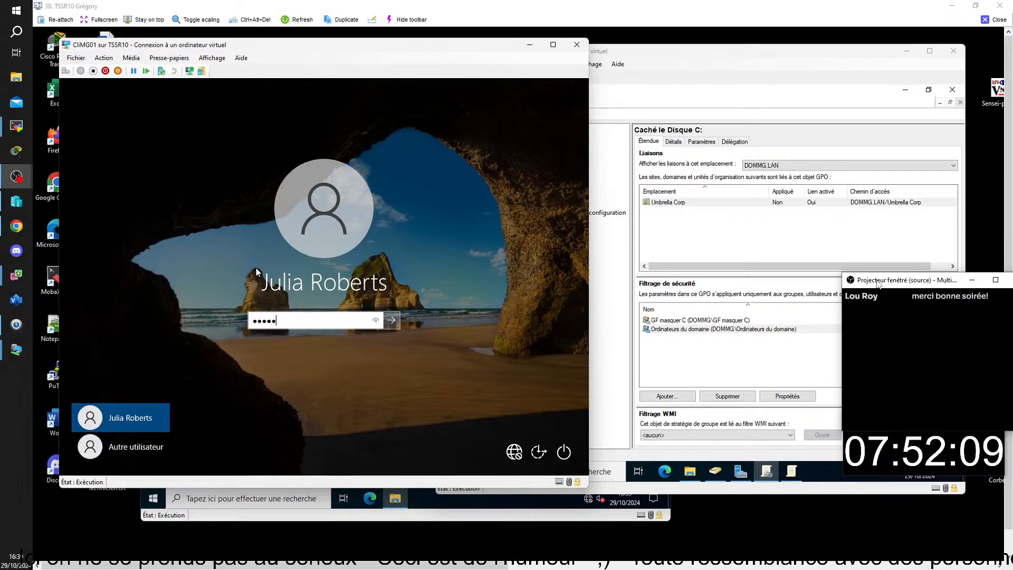
{"action": "key", "text": "Return"}
{"action": "key", "text": "Return"}
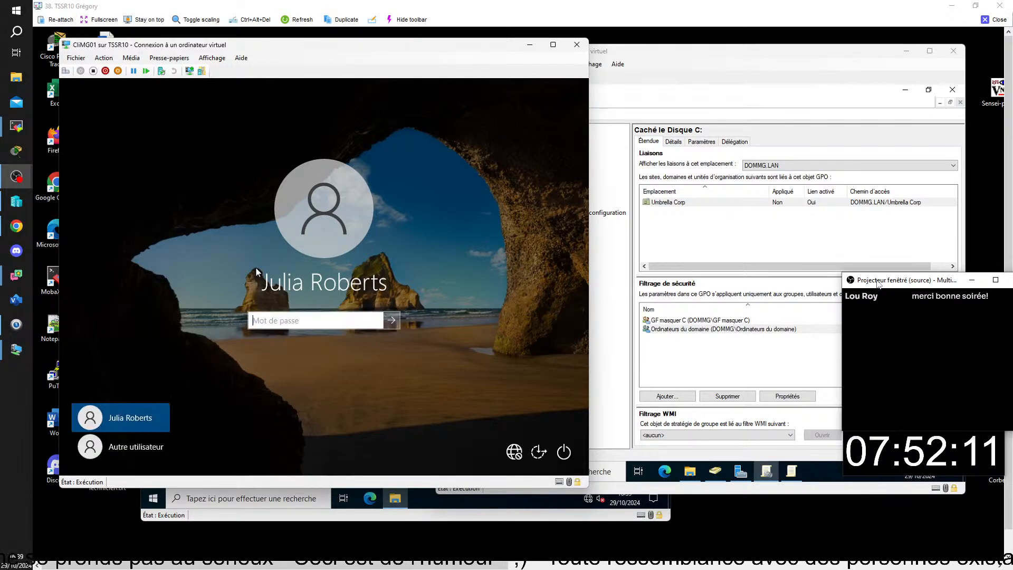
{"action": "type", "text": "*******"}
{"action": "key", "text": "Return"}
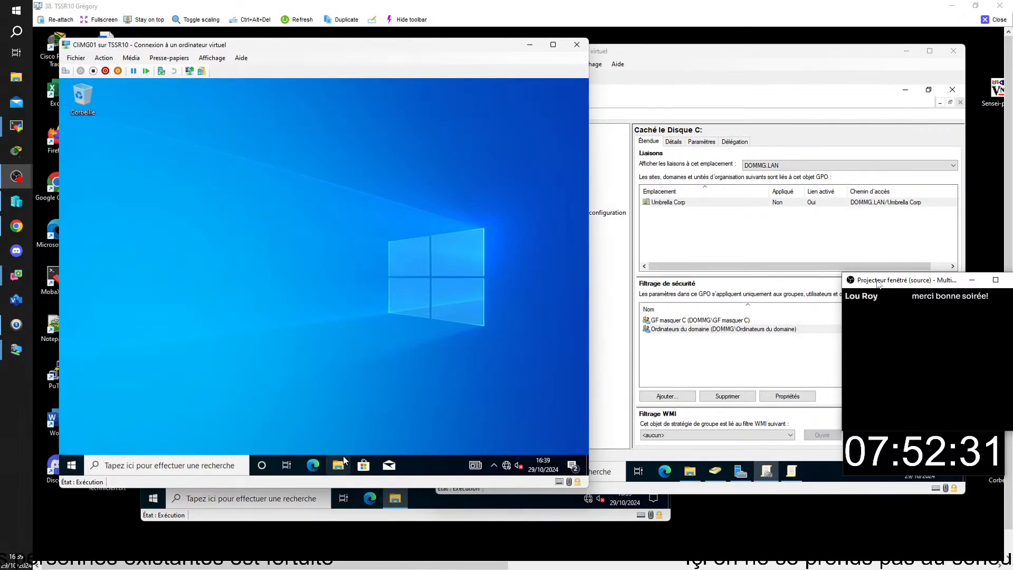
View Ce PC in the client's File Explorer, still listing Disque local (C:), then bring ServMG01 forward.
{"action": "left_click", "coordinate": [338, 465]}
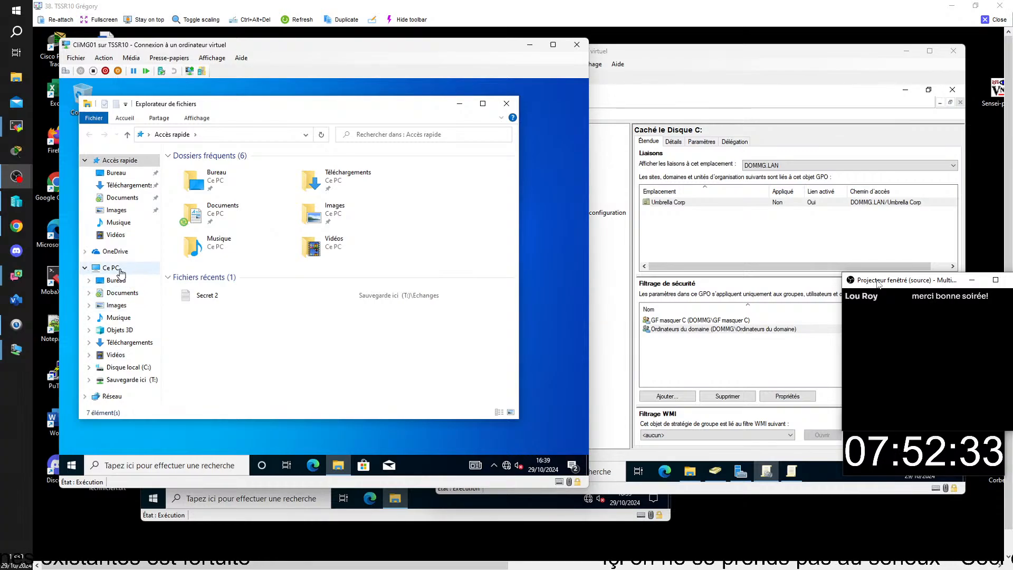
{"action": "left_click", "coordinate": [119, 270]}
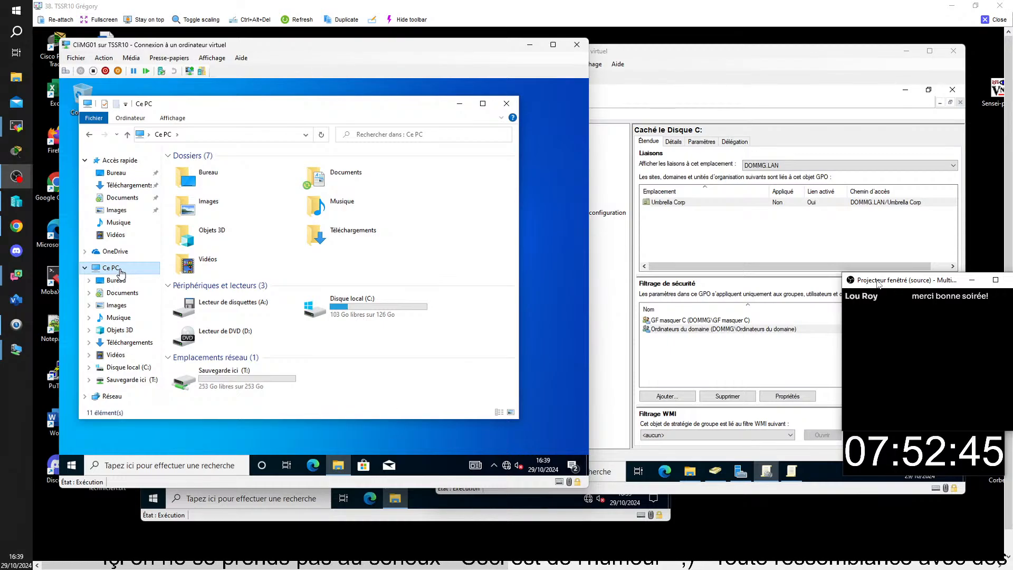
{"action": "left_click_drag", "start_coordinate": [462, 45], "coordinate": [448, 76]}
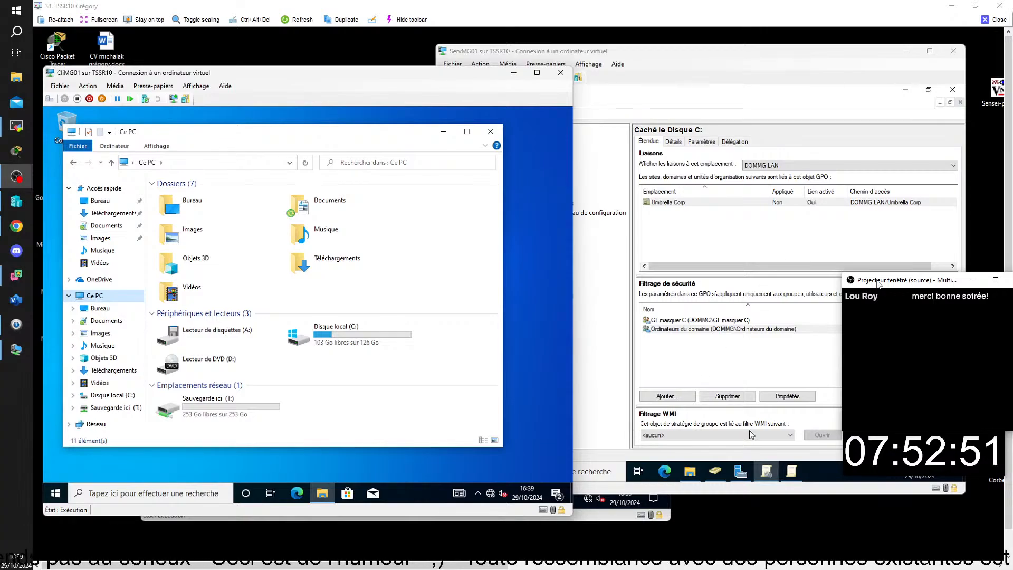
{"action": "left_click", "coordinate": [716, 472]}
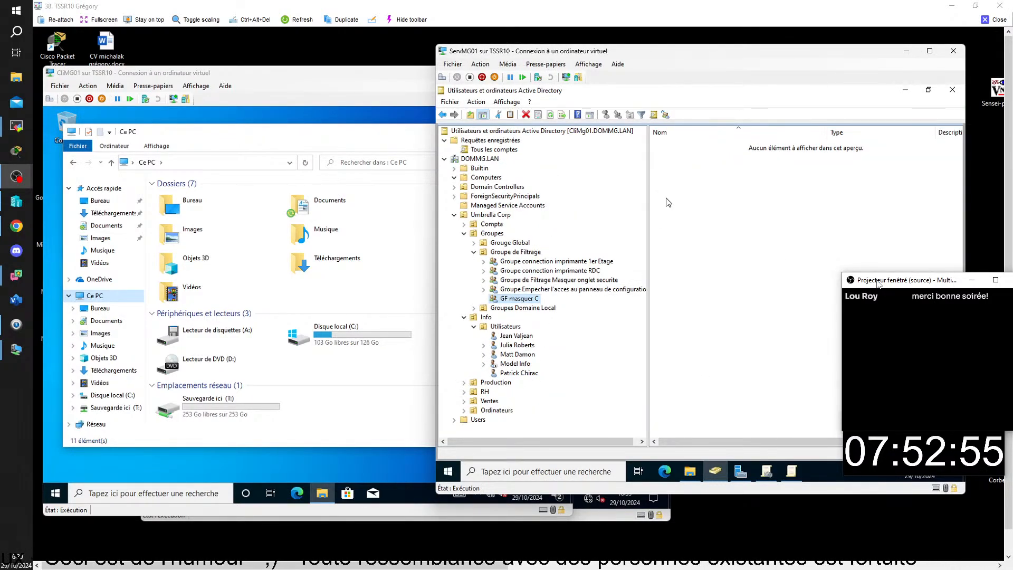
Open GF masquer C's properties on ServMG01 and widen the Membres list to read its four member groups.
{"action": "left_click", "coordinate": [769, 473]}
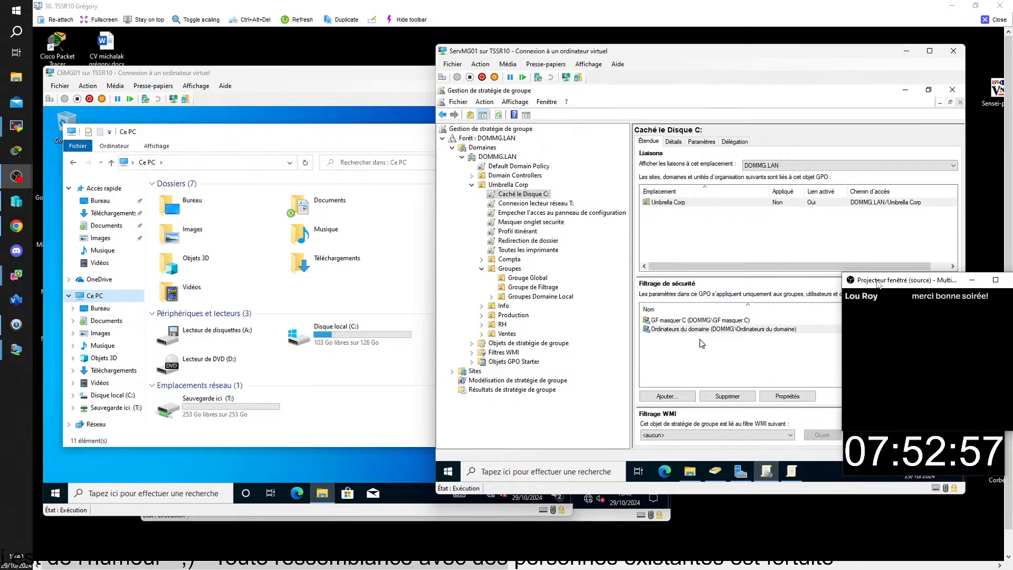
{"action": "left_click", "coordinate": [716, 478]}
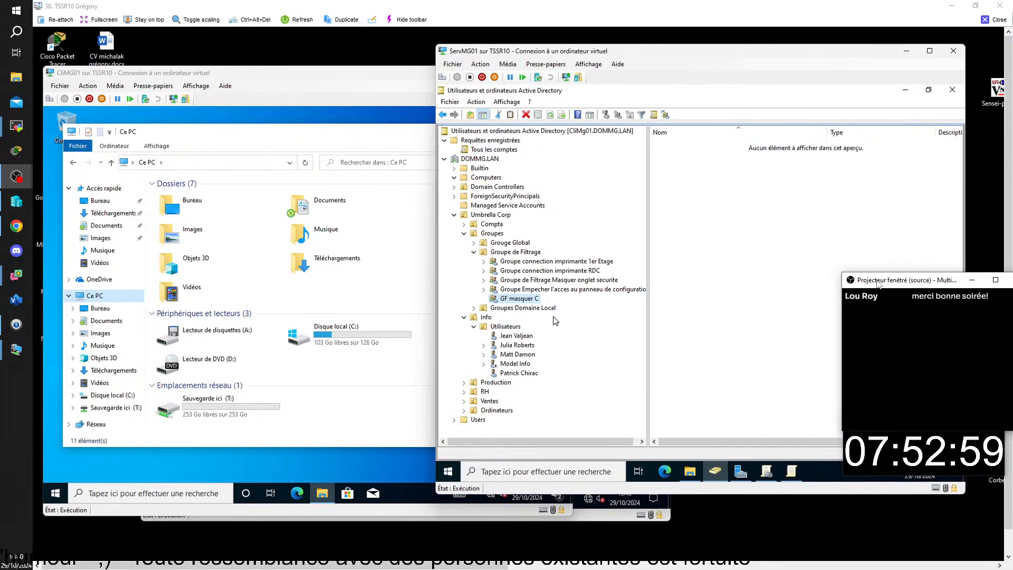
{"action": "right_click", "coordinate": [533, 299]}
{"action": "left_click", "coordinate": [617, 278]}
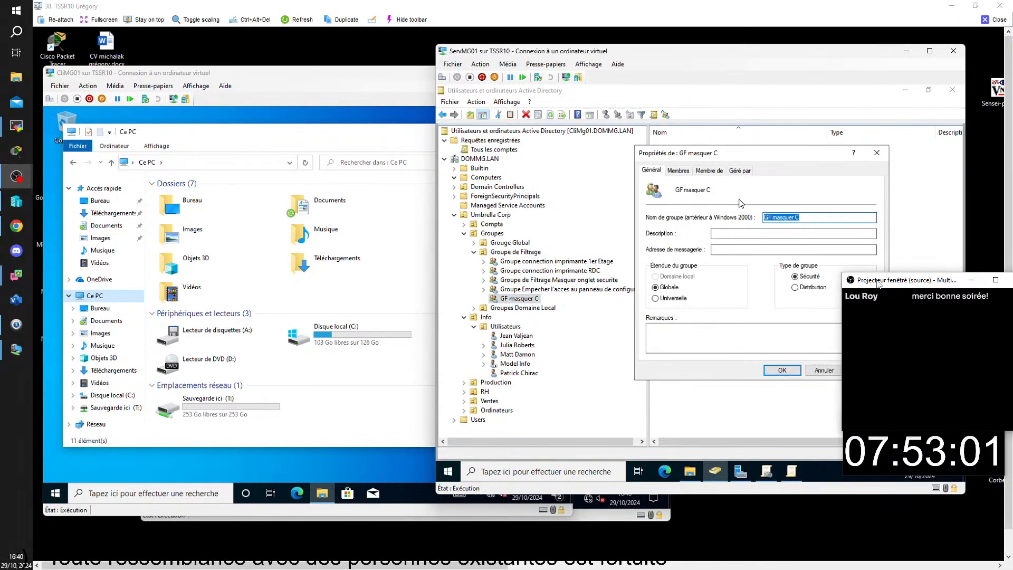
{"action": "left_click", "coordinate": [682, 170]}
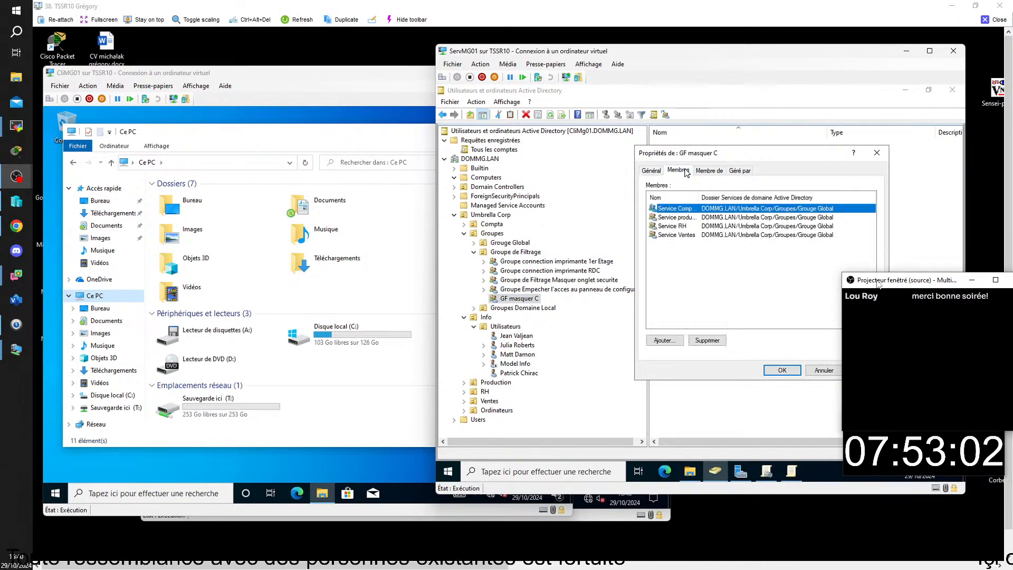
{"action": "double_click", "coordinate": [699, 197]}
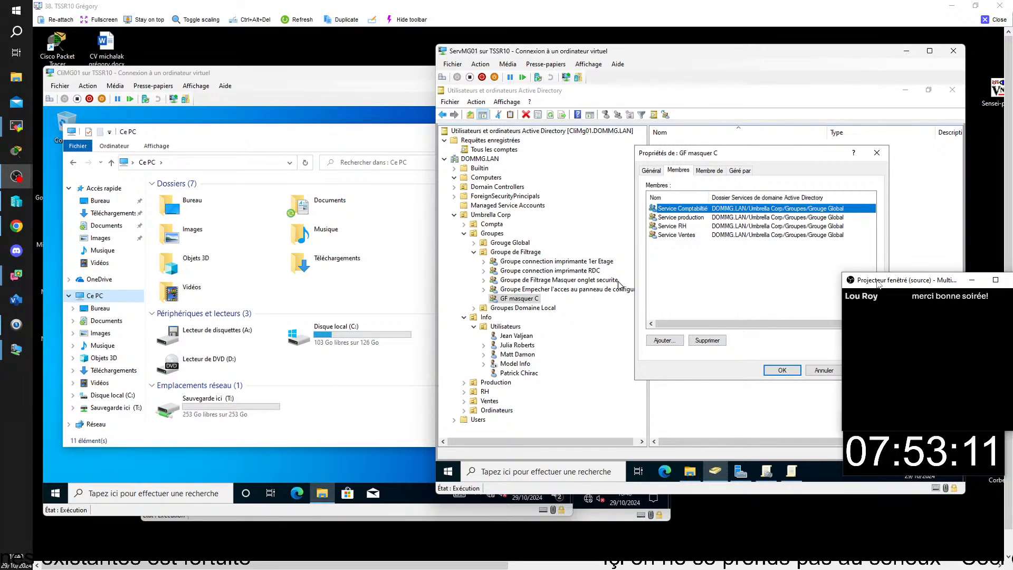
{"action": "left_click", "coordinate": [327, 340]}
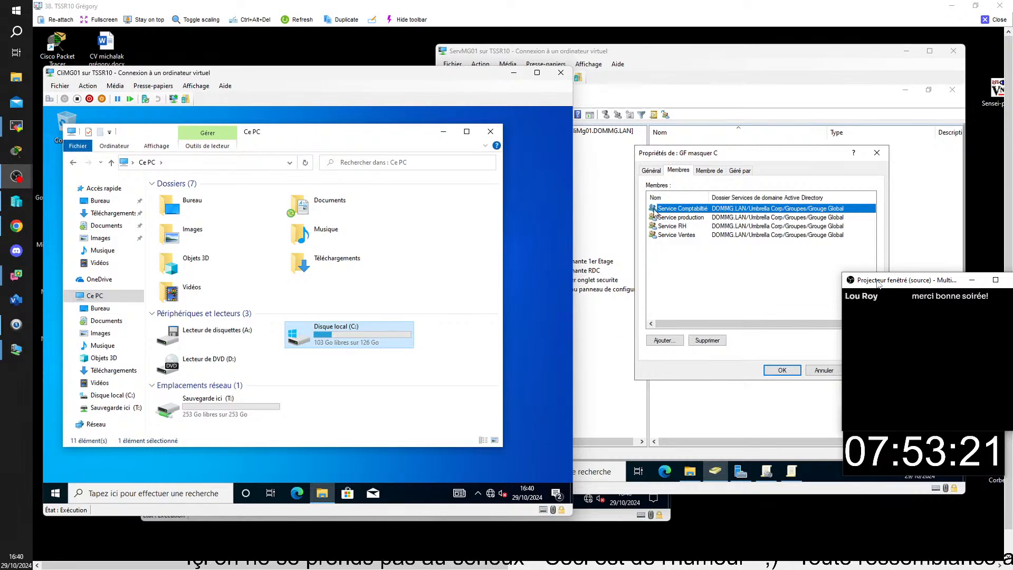
{"action": "left_click", "coordinate": [712, 58]}
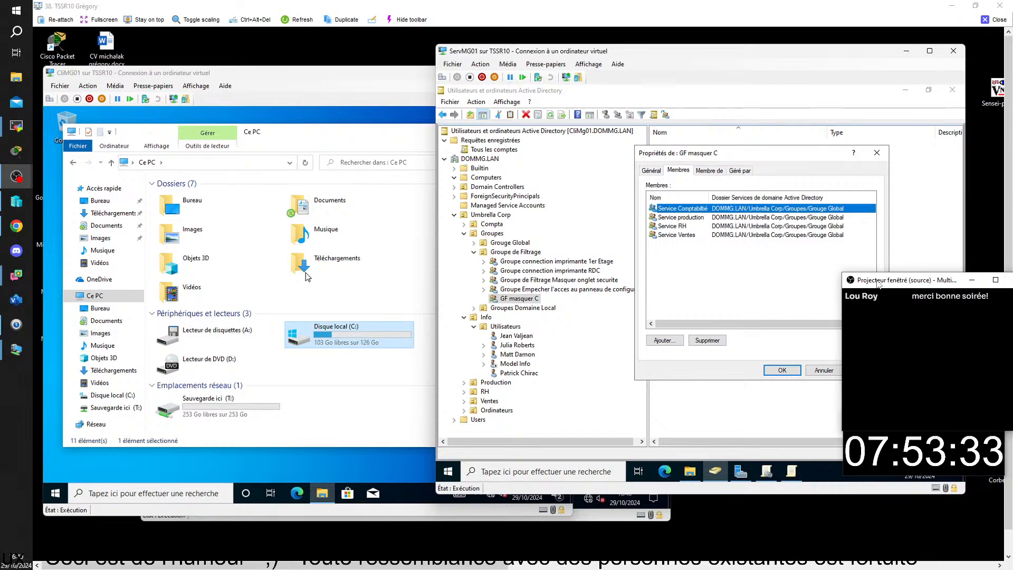
Sign out of CliMG01 and choose Autre utilisateur on the sign-in screen.
{"action": "left_click", "coordinate": [57, 492]}
{"action": "left_click", "coordinate": [56, 371]}
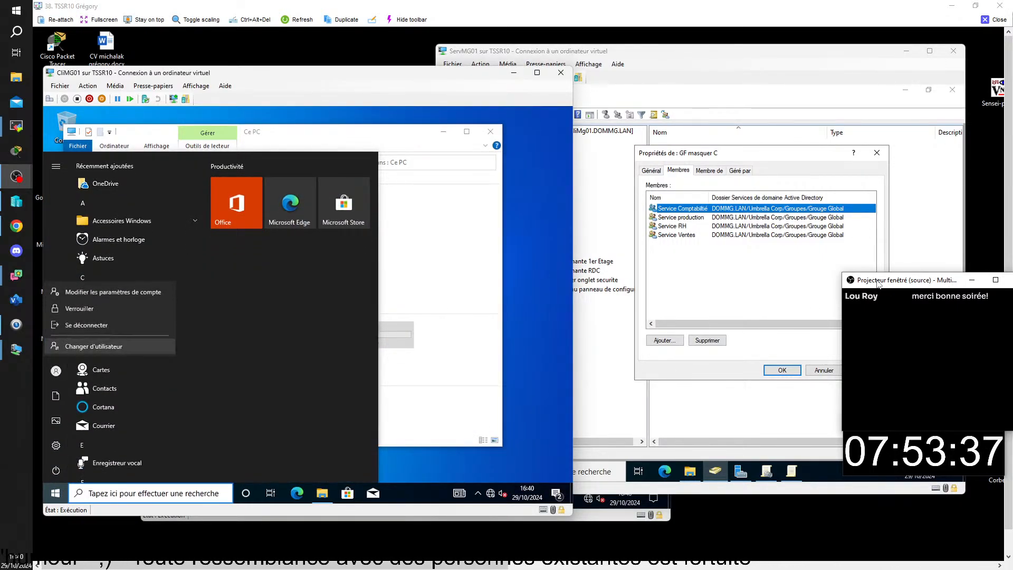
{"action": "left_click", "coordinate": [87, 323]}
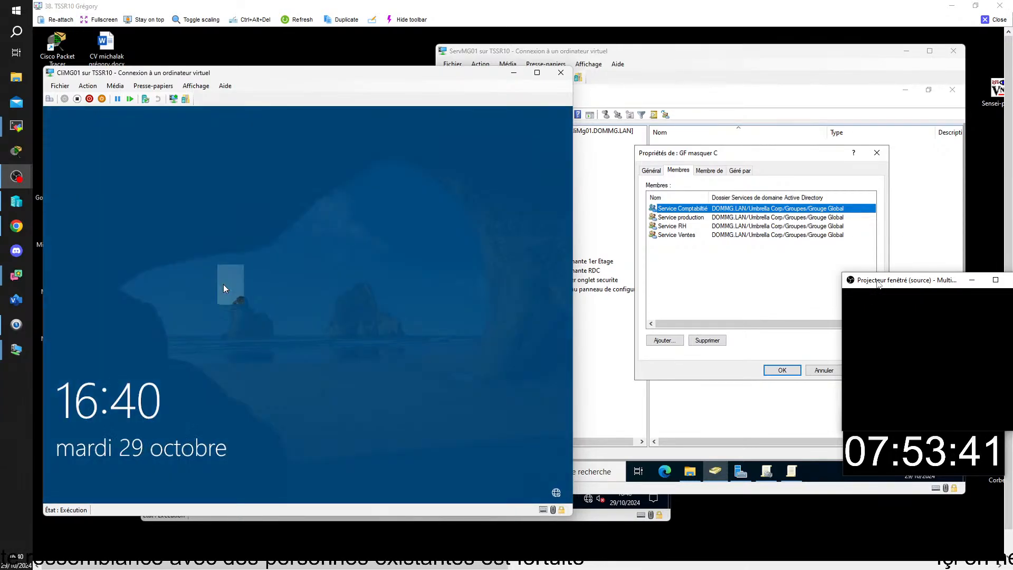
{"action": "left_click", "coordinate": [131, 382]}
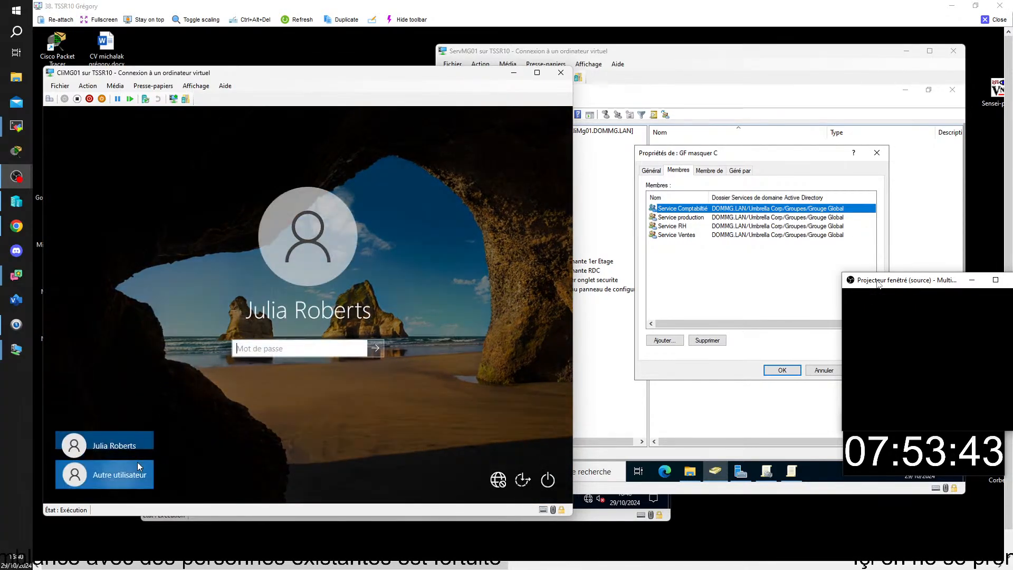
{"action": "left_click", "coordinate": [139, 467]}
{"action": "left_click", "coordinate": [716, 63]}
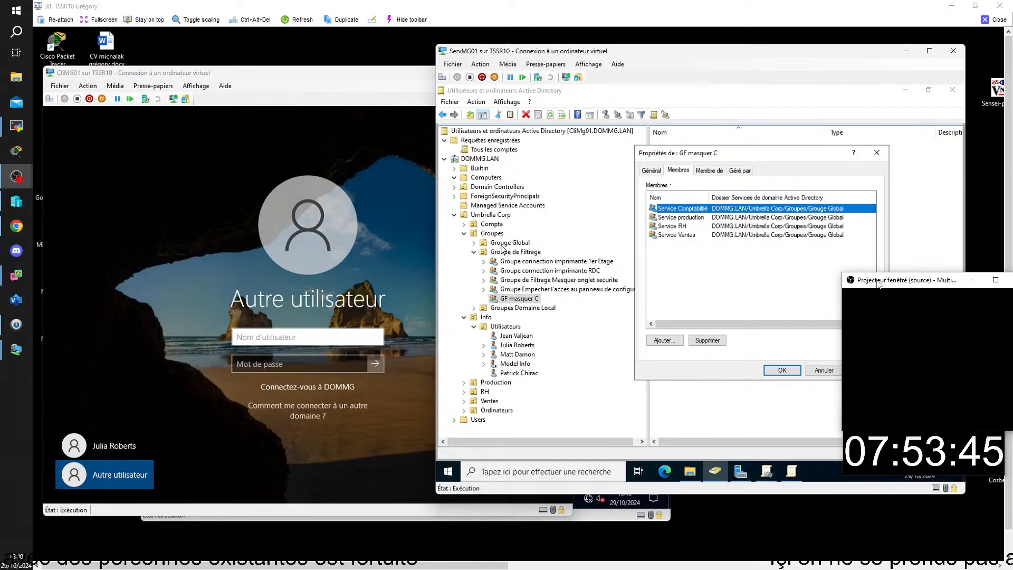
{"action": "left_click", "coordinate": [464, 392]}
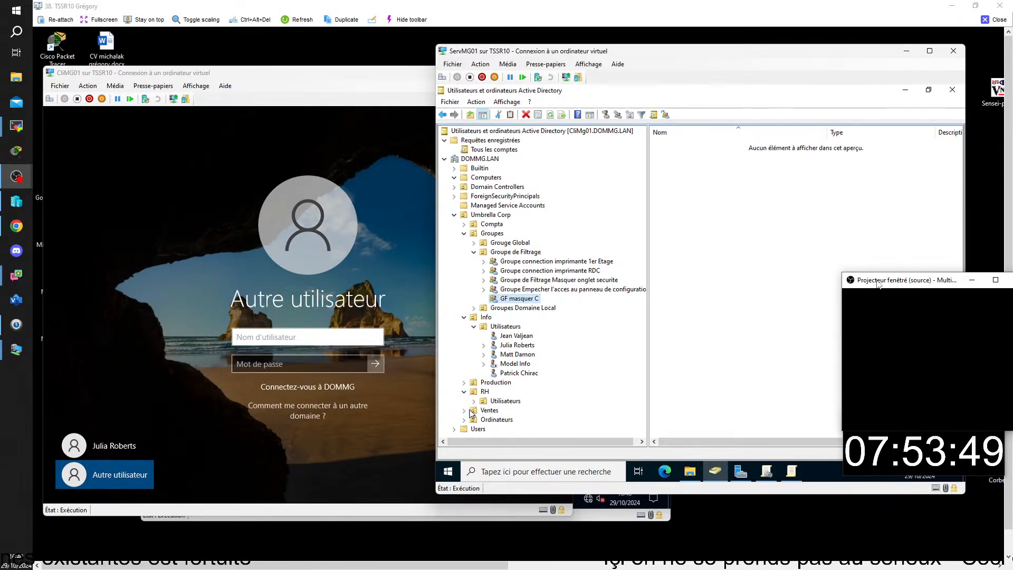
Open the first RH user's Propriétés on the Compte tab to view its logon name.
{"action": "left_click", "coordinate": [478, 403]}
{"action": "left_click", "coordinate": [515, 401]}
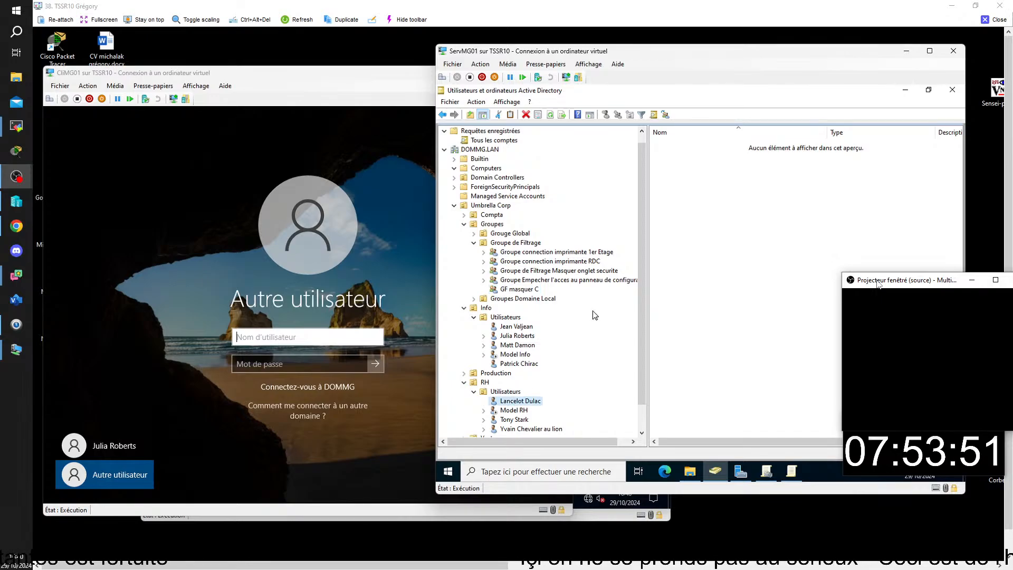
{"action": "right_click", "coordinate": [529, 404]}
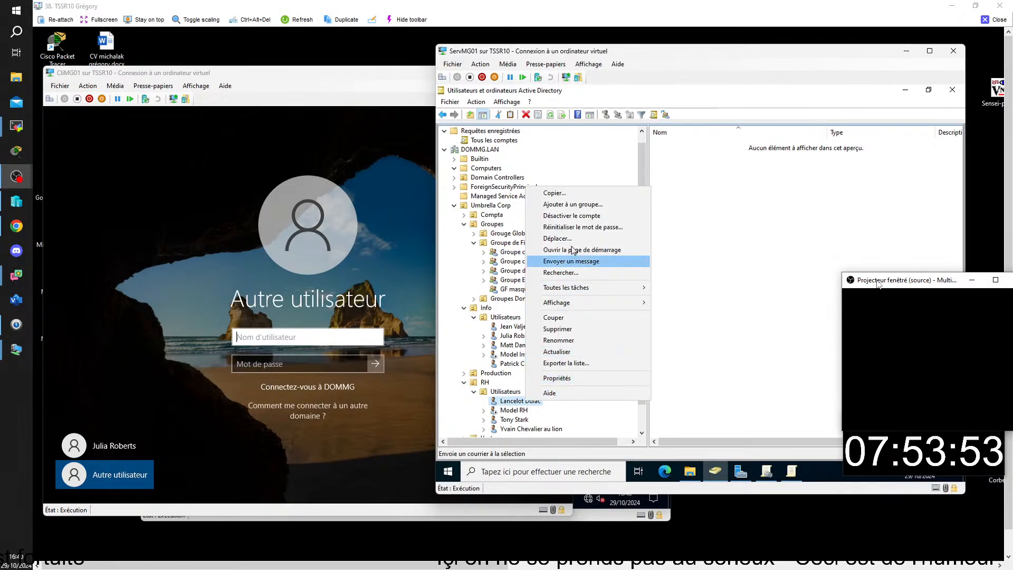
{"action": "left_click", "coordinate": [590, 378]}
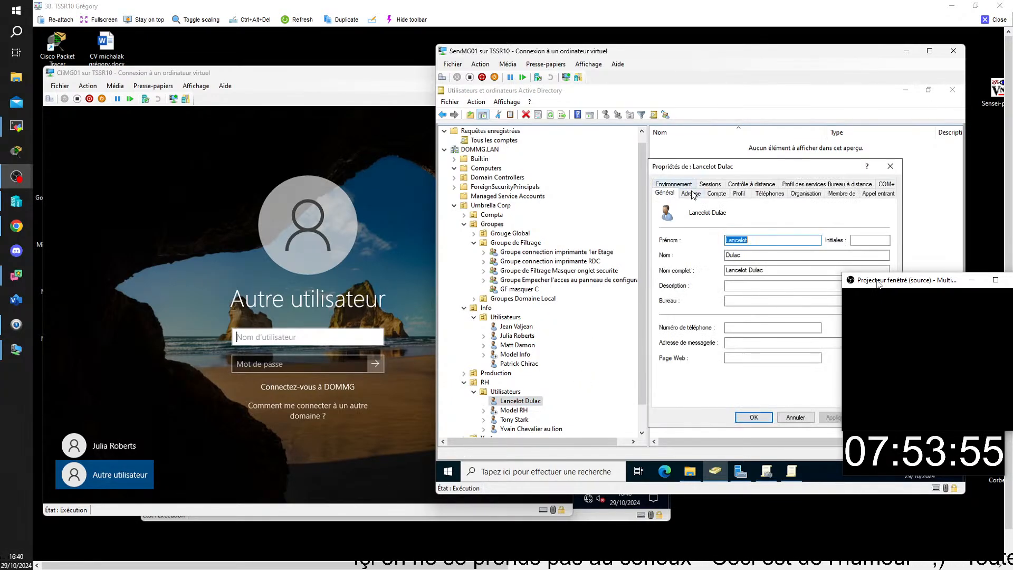
{"action": "left_click", "coordinate": [717, 195]}
{"action": "left_click", "coordinate": [328, 333]}
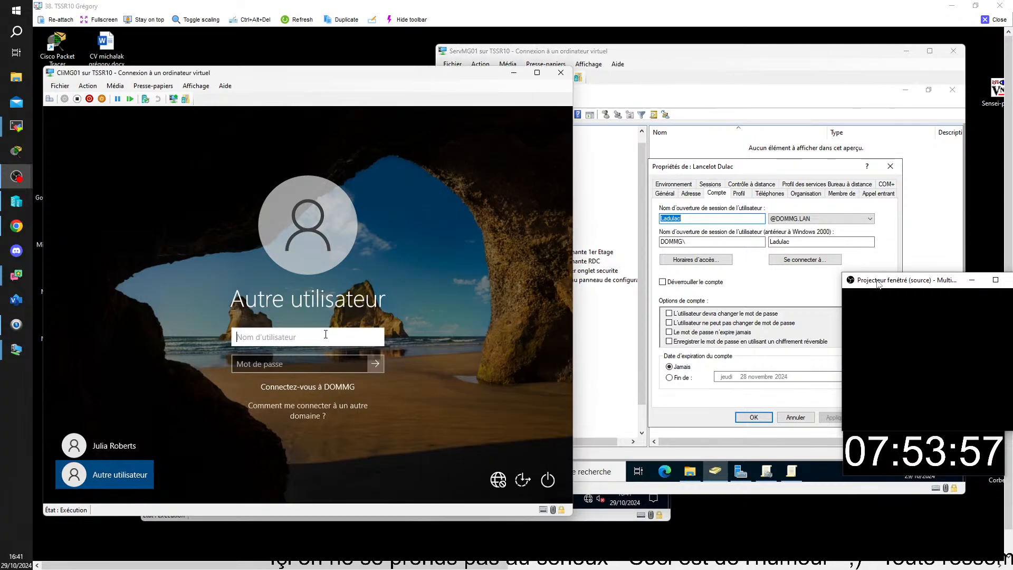
Sign the test user into CliMG01 with their password, then cancel the server's user Properties dialog.
{"action": "type", "text": "ladulac"}
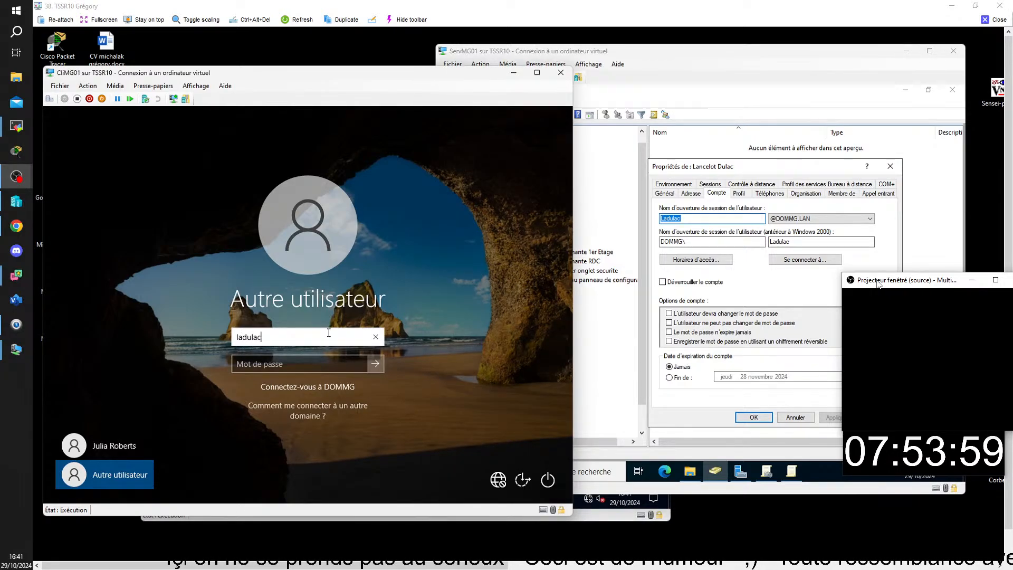
{"action": "key", "text": "Tab"}
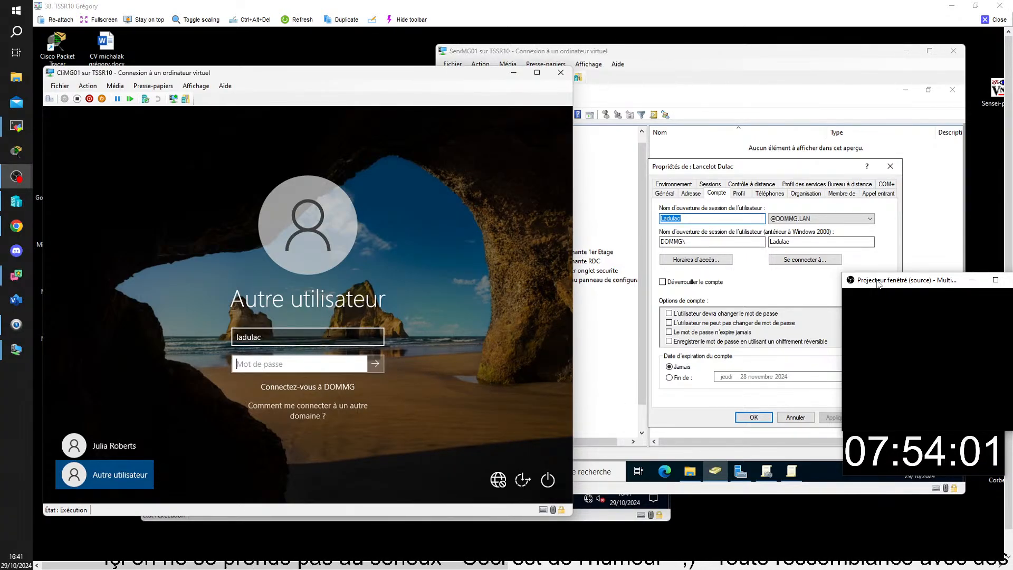
{"action": "type", "text": "Pa$$w0rd"}
{"action": "key", "text": "Return"}
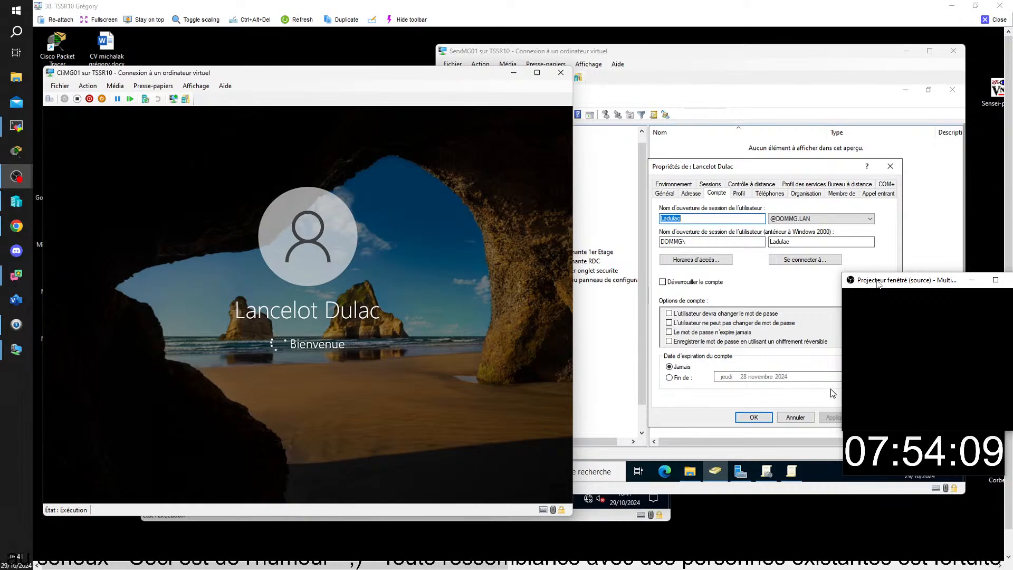
{"action": "left_click", "coordinate": [798, 420]}
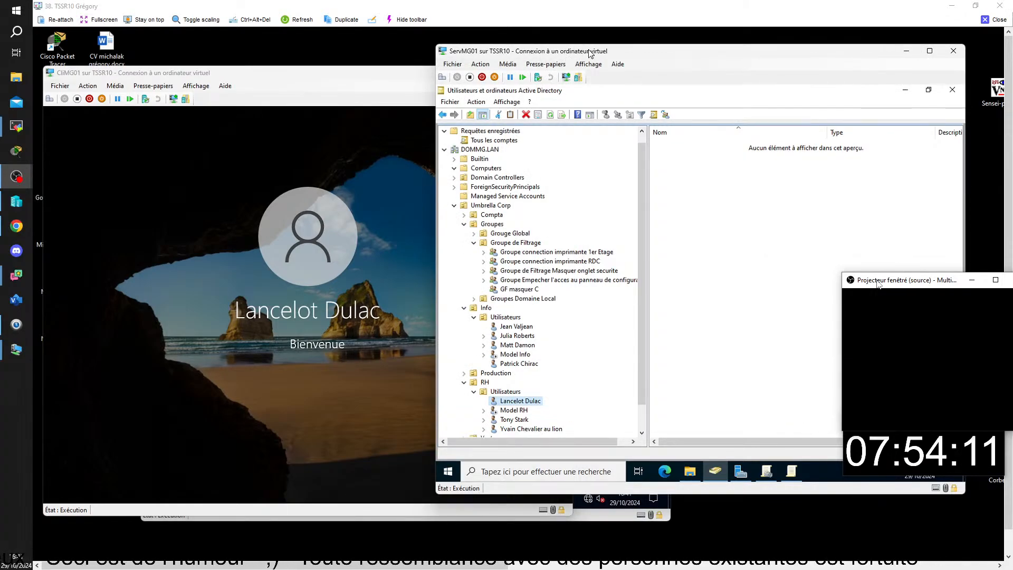
{"action": "left_click_drag", "start_coordinate": [653, 52], "coordinate": [704, 48]}
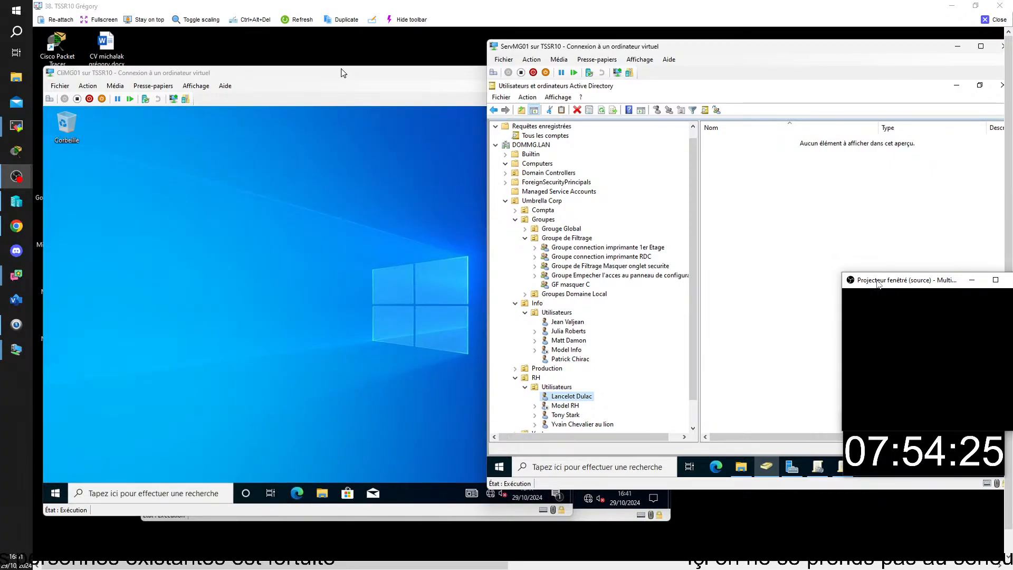
Confirm Ce PC on CliMG01 still lists Disque local (C:), then open the taskbar search.
{"action": "left_click", "coordinate": [343, 73]}
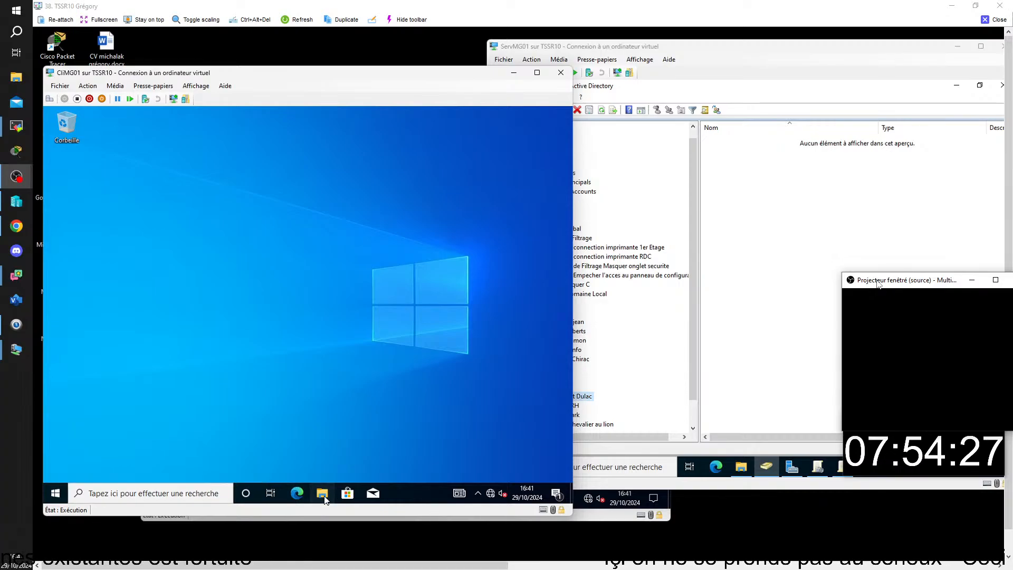
{"action": "left_click", "coordinate": [322, 493]}
{"action": "left_click", "coordinate": [157, 303]}
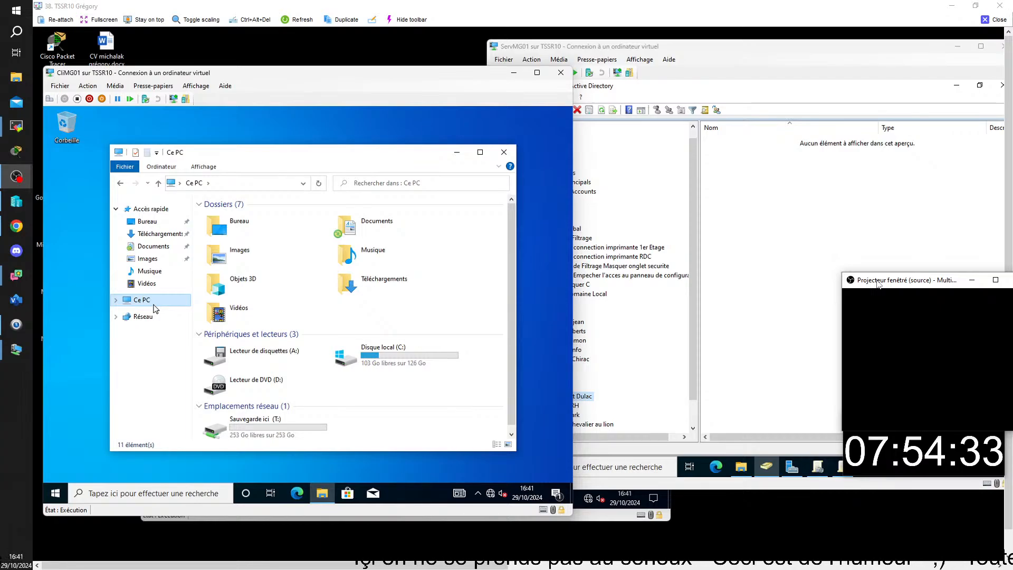
{"action": "left_click", "coordinate": [504, 152]}
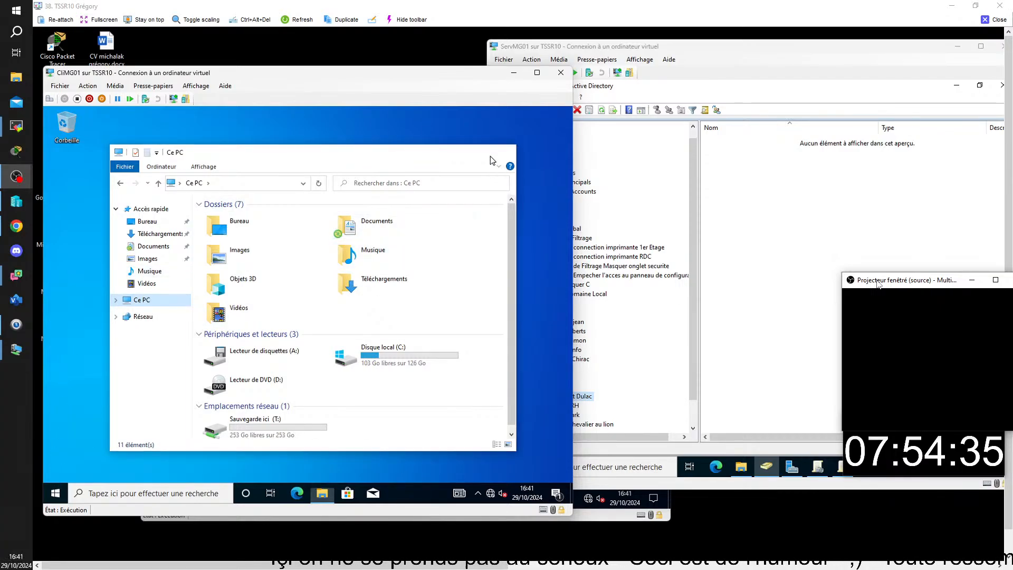
{"action": "left_click", "coordinate": [130, 494]}
Launch the command prompt by searching cmd and run gpupdate on CliMG01.
{"action": "type", "text": "cmd"}
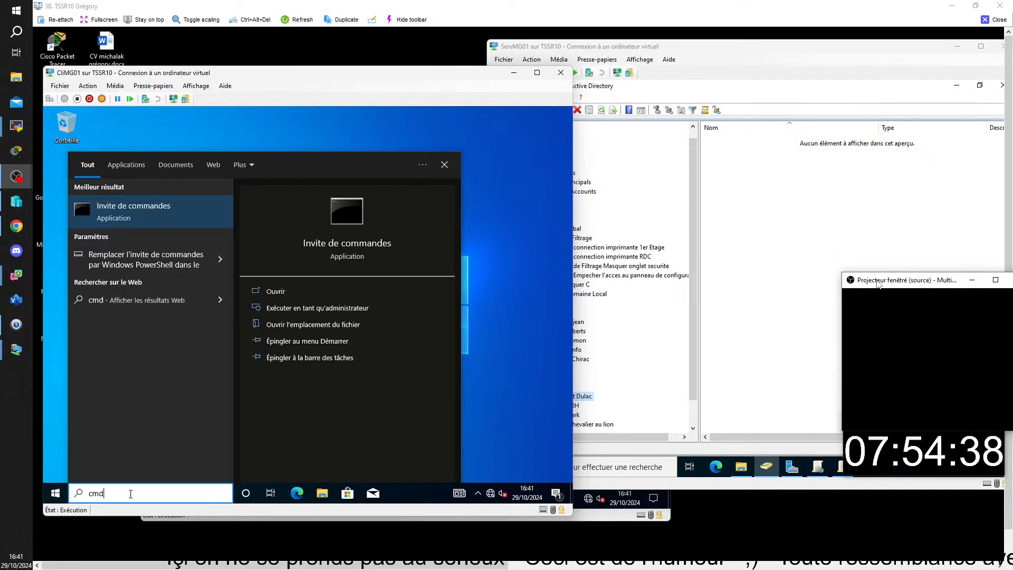
{"action": "key", "text": "Return"}
{"action": "type", "text": "g"}
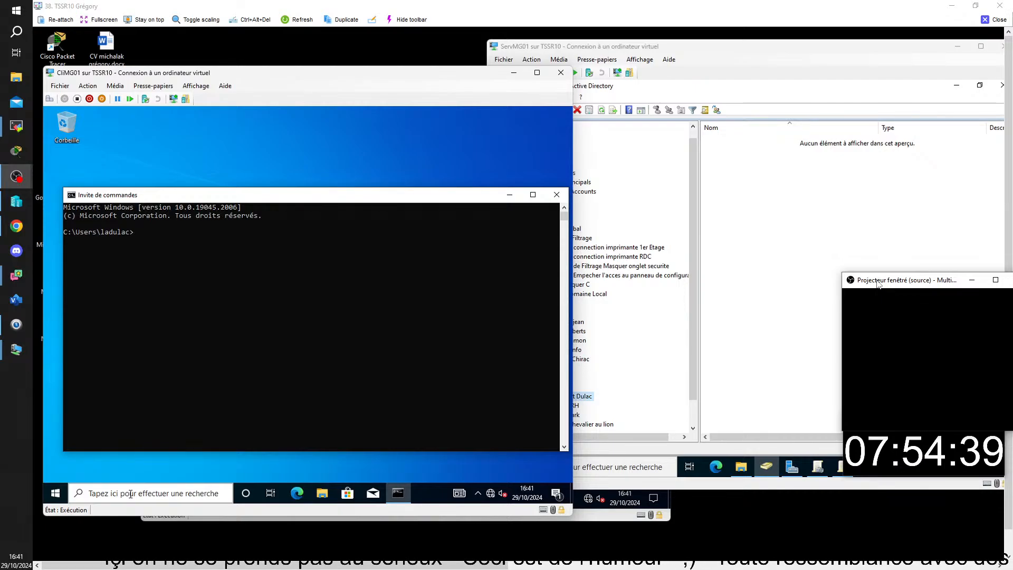
{"action": "type", "text": "pupdate"}
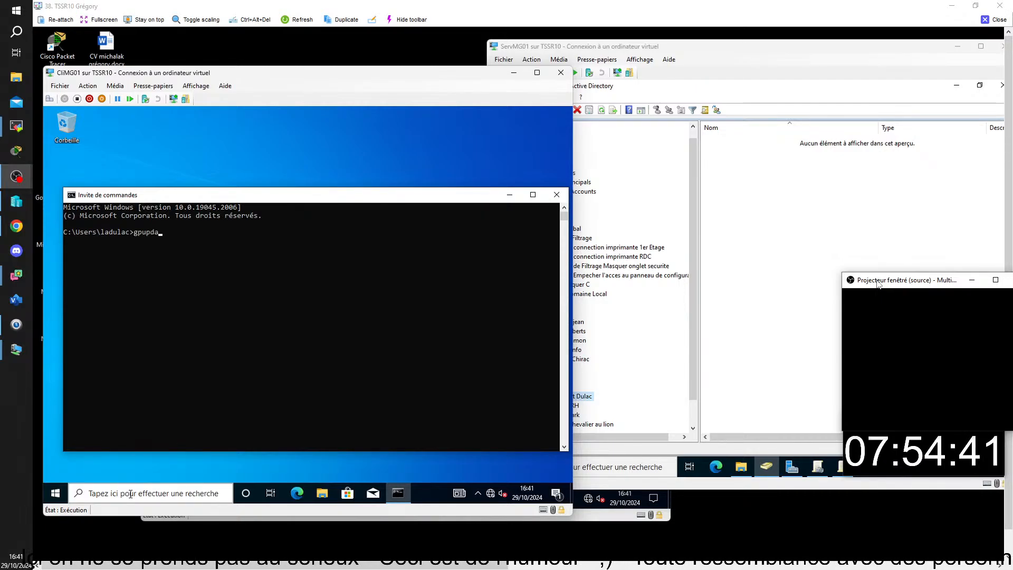
{"action": "key", "text": "Return"}
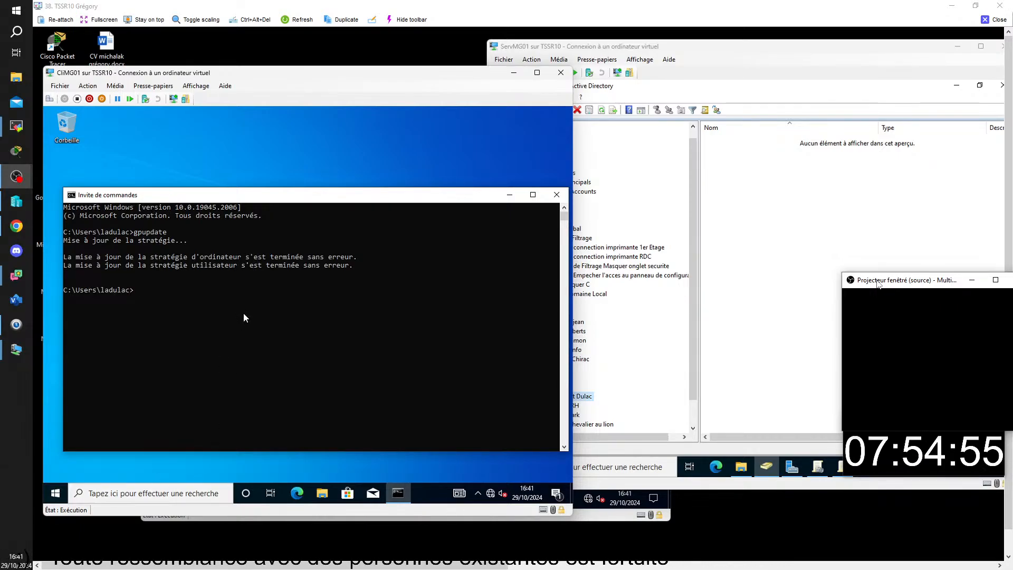
{"action": "left_click", "coordinate": [55, 493]}
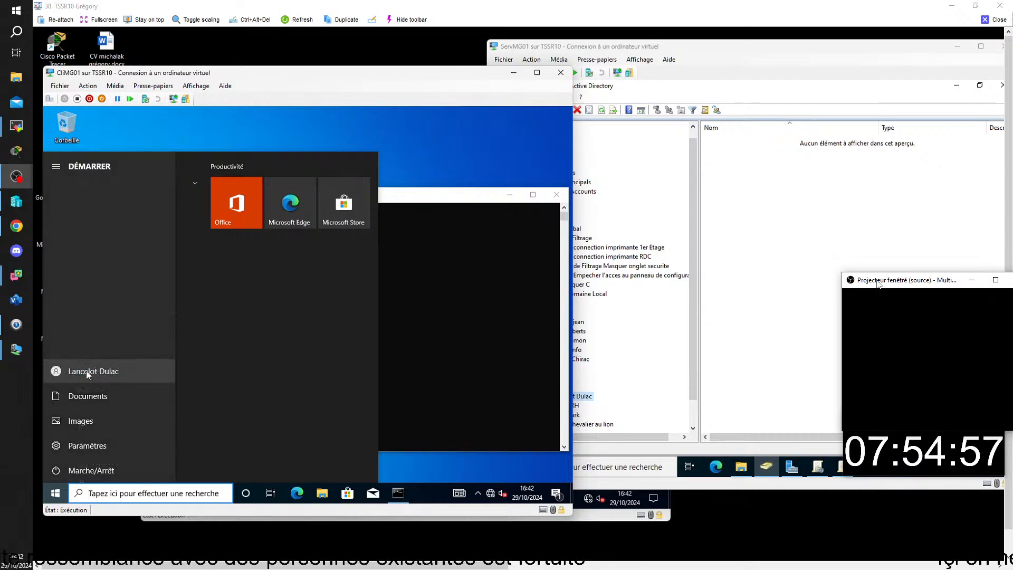
Sign the test user out and back in, re-entering the password after an incorrect attempt.
{"action": "left_click", "coordinate": [97, 371]}
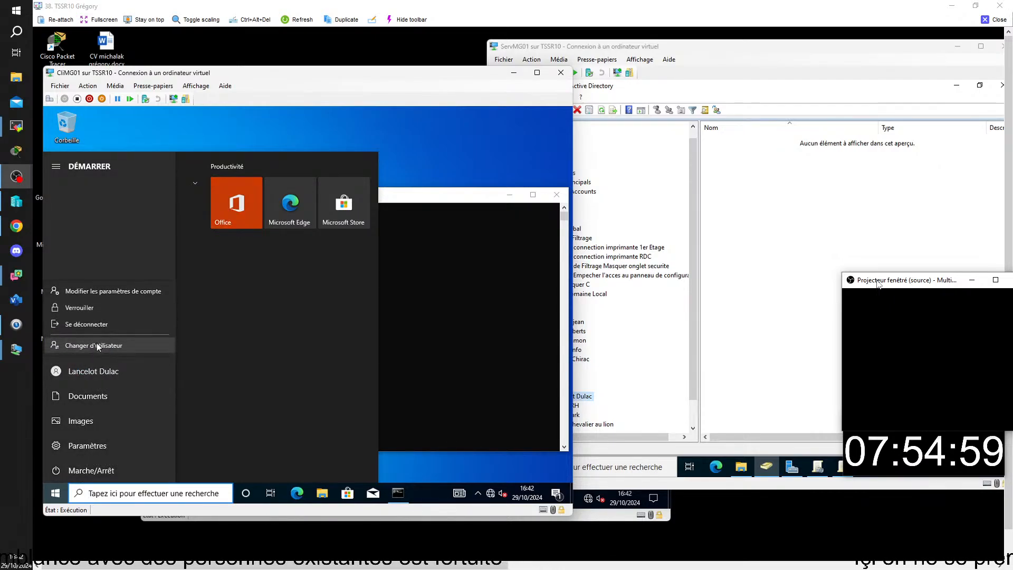
{"action": "left_click", "coordinate": [95, 328]}
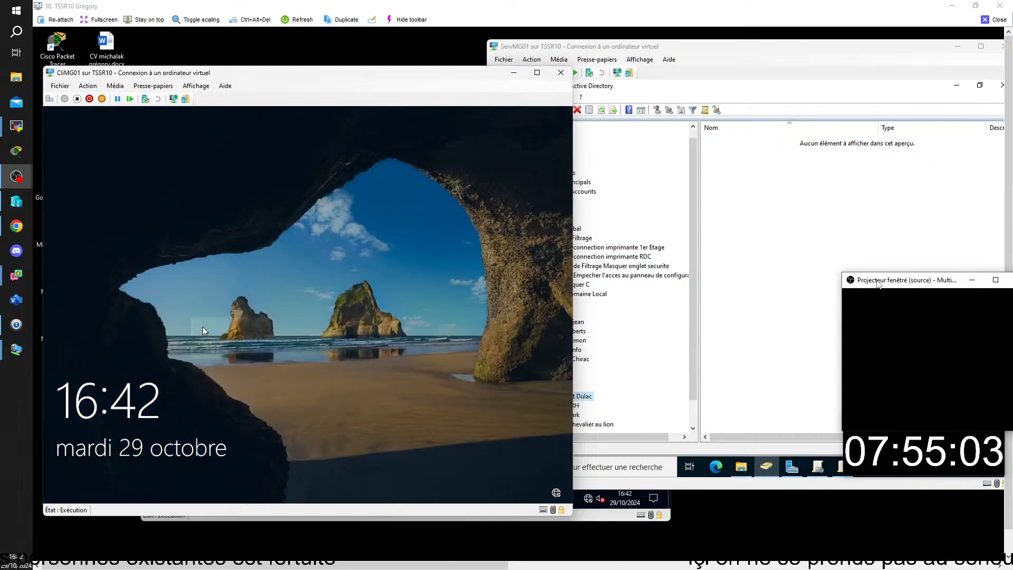
{"action": "left_click", "coordinate": [227, 321]}
{"action": "type", "text": "Azerty1"}
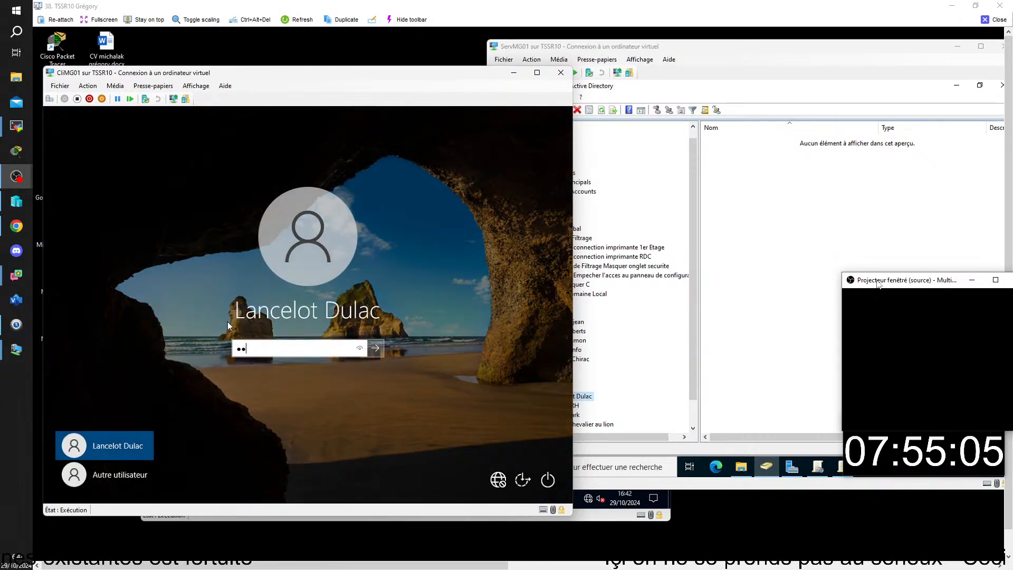
{"action": "key", "text": "Return"}
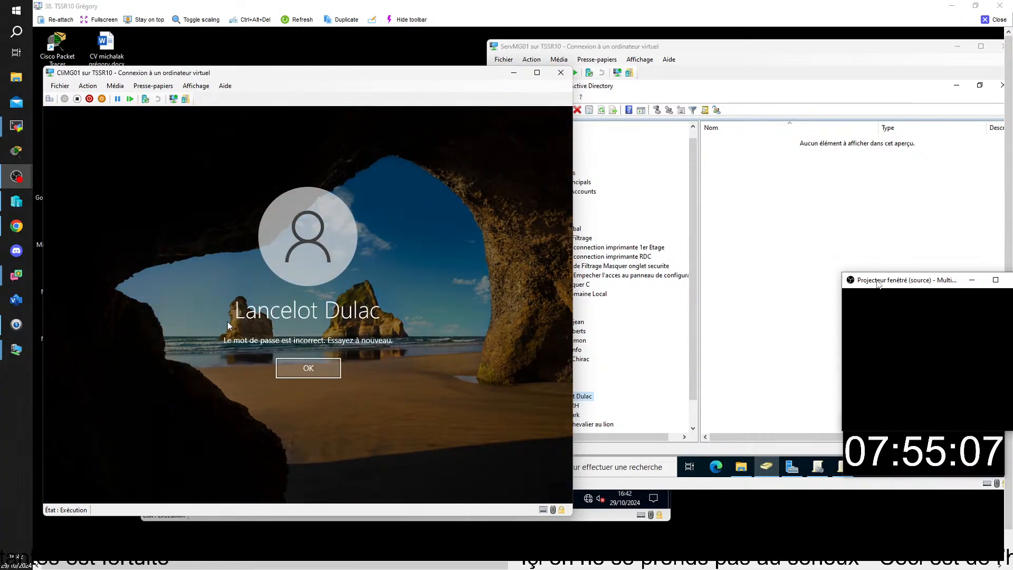
{"action": "key", "text": "Return"}
{"action": "type", "text": "Azerty1"}
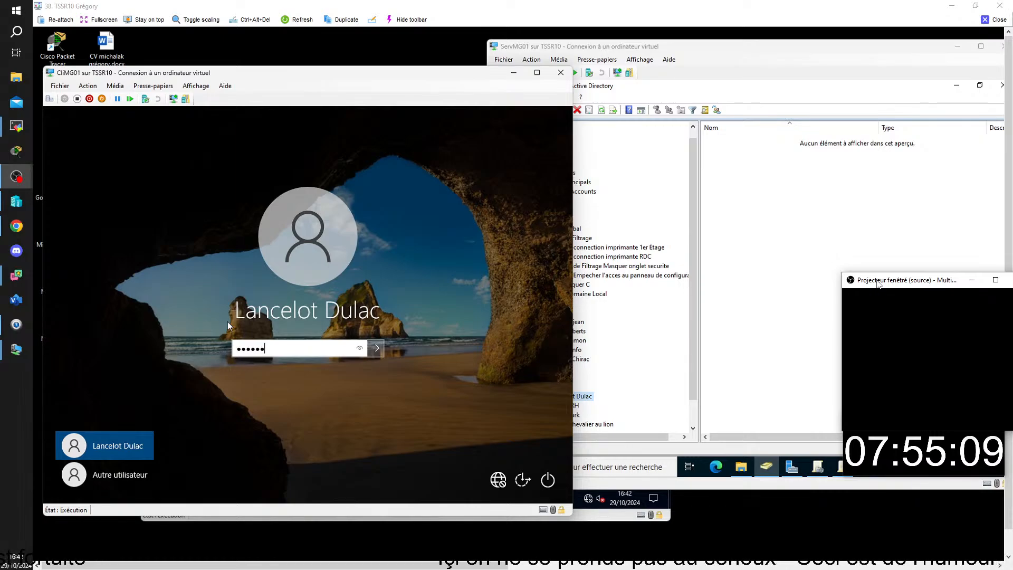
{"action": "key", "text": "Return"}
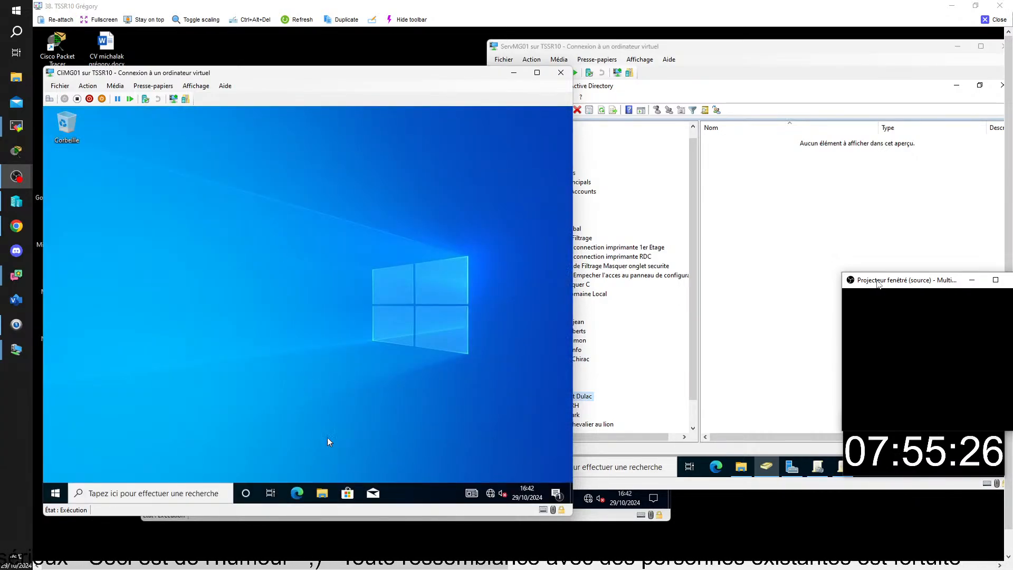
Verify Ce PC no longer shows drive C:, then close the CliMG01 window and remote session.
{"action": "left_click", "coordinate": [322, 493]}
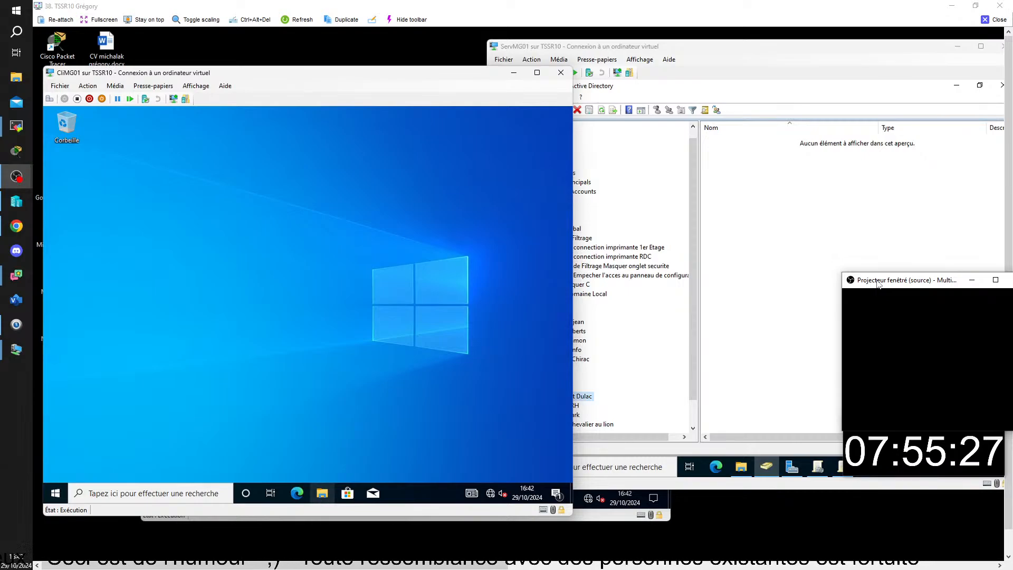
{"action": "left_click", "coordinate": [145, 304]}
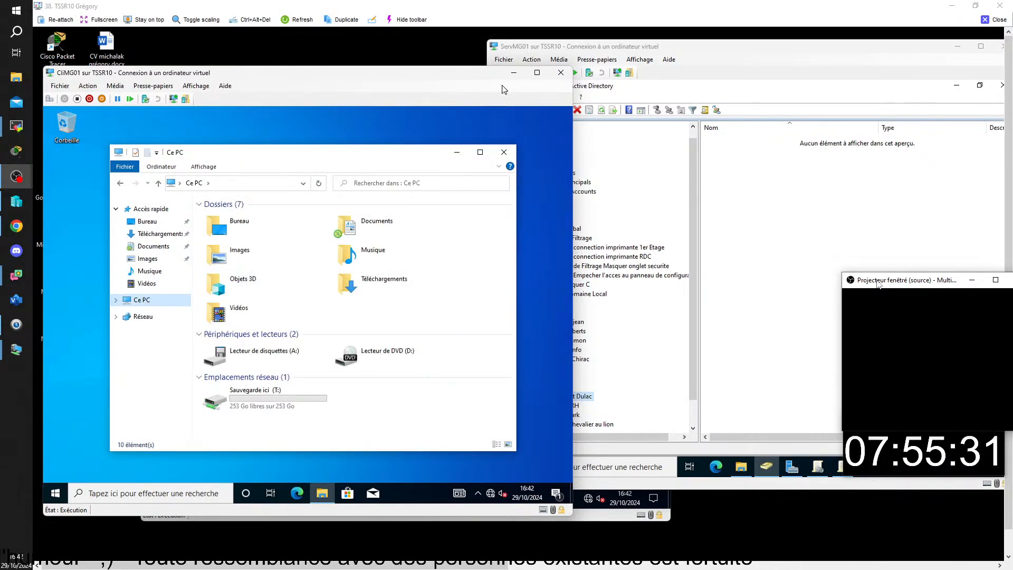
{"action": "left_click", "coordinate": [563, 76]}
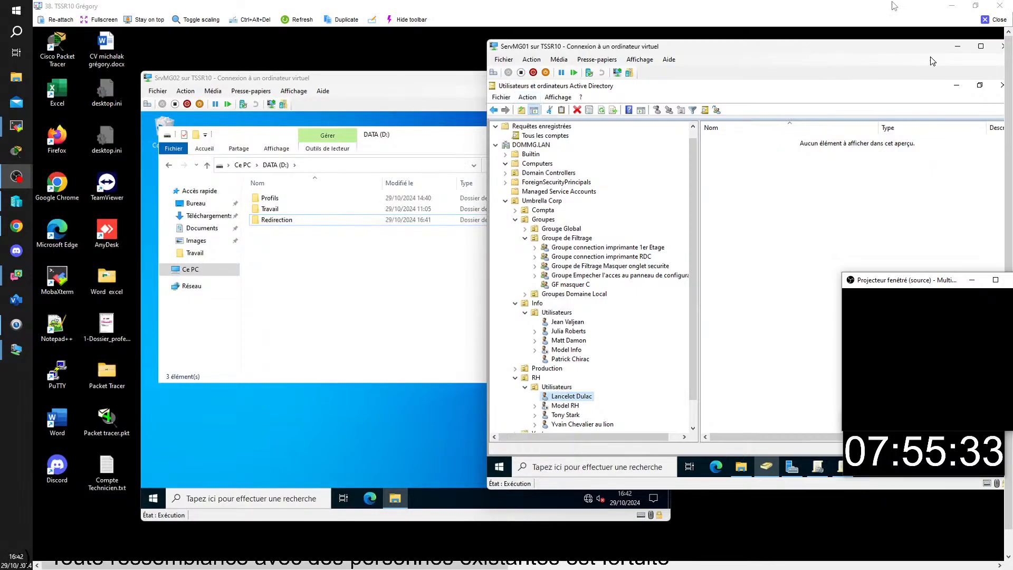
{"action": "left_click", "coordinate": [1000, 20]}
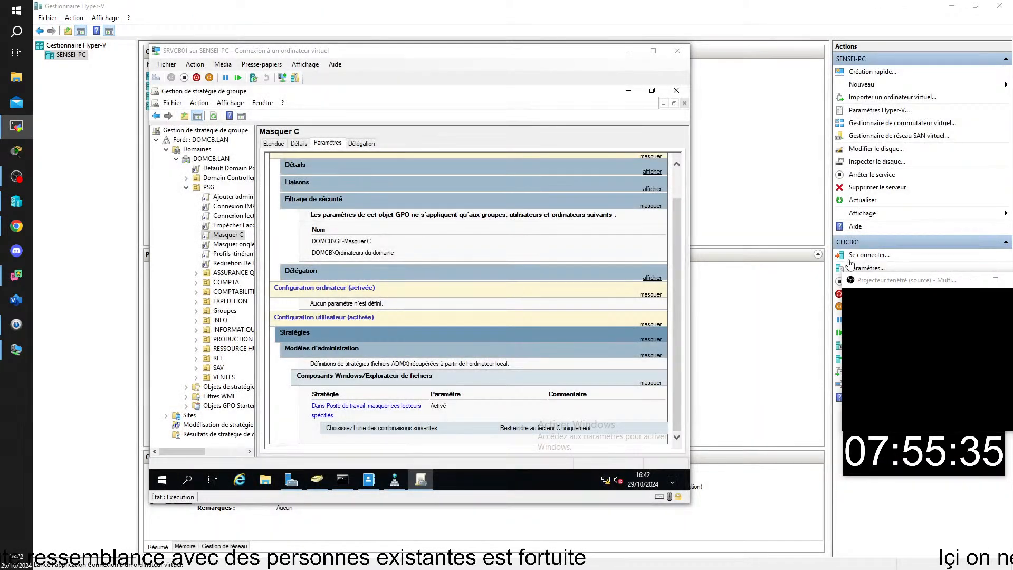
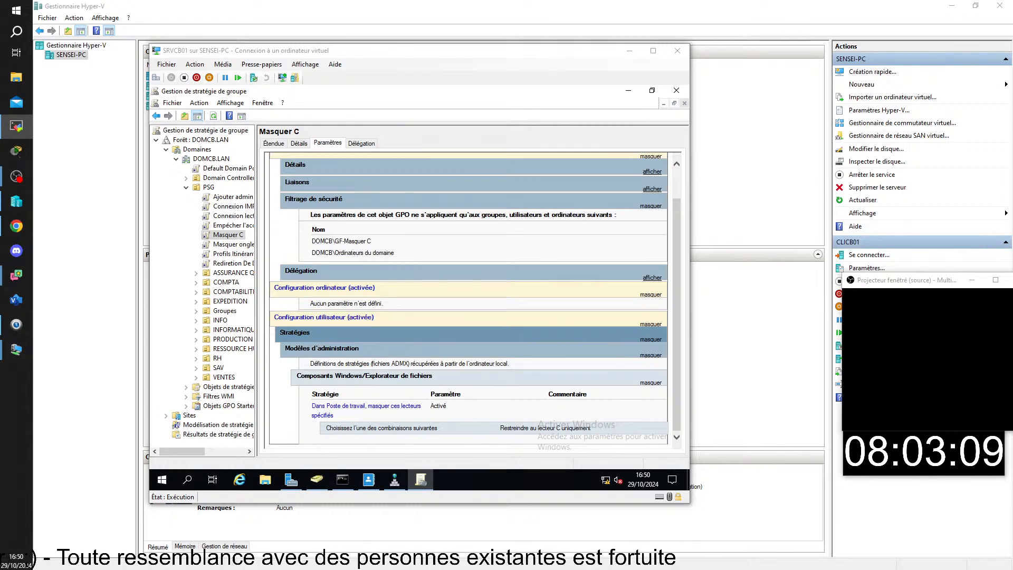
Close the SRVCB01 connection window, Hyper-V Manager, and the CLICB01 connection window.
{"action": "left_click", "coordinate": [678, 51]}
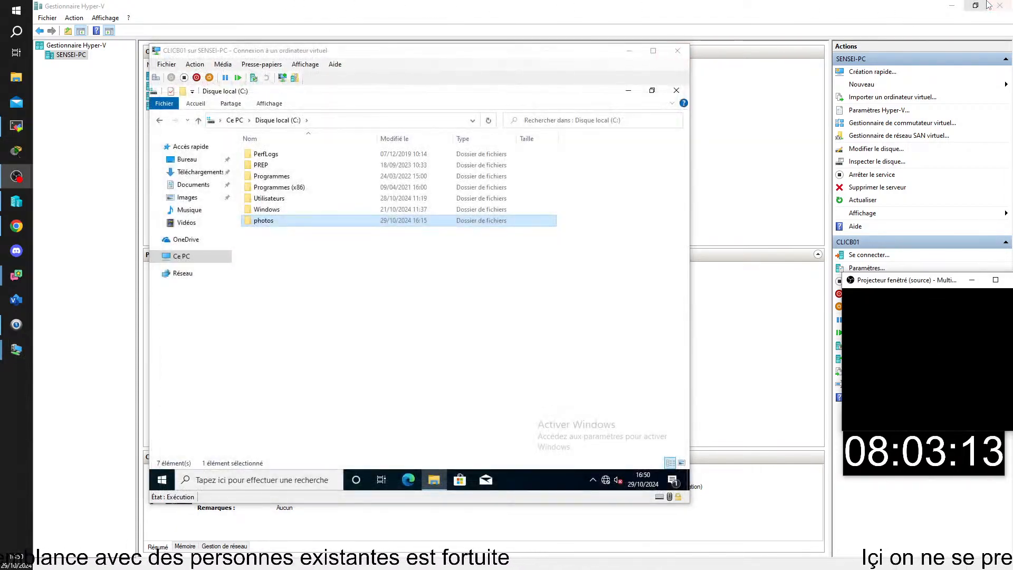
{"action": "left_click", "coordinate": [1002, 5]}
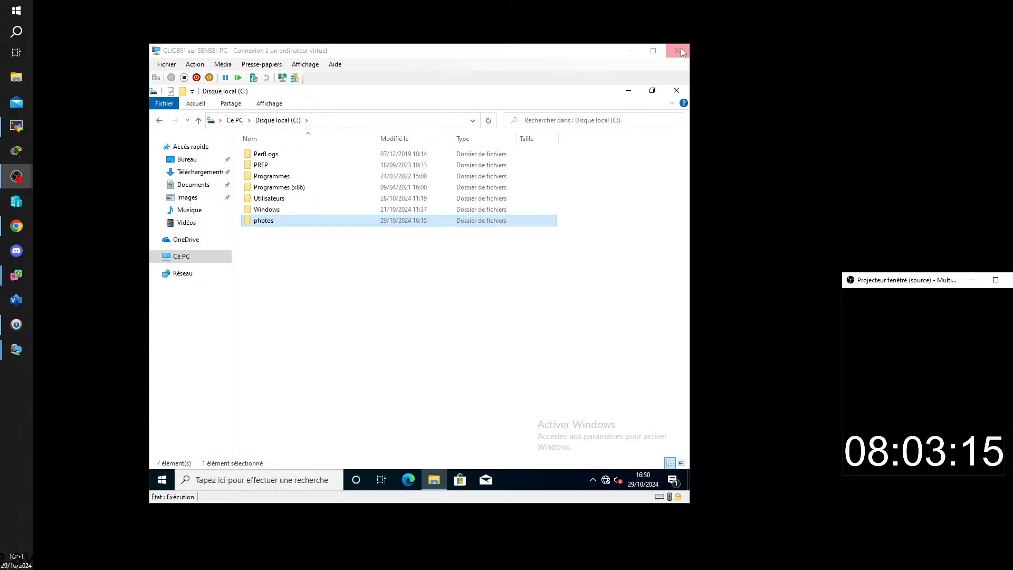
{"action": "left_click", "coordinate": [678, 50]}
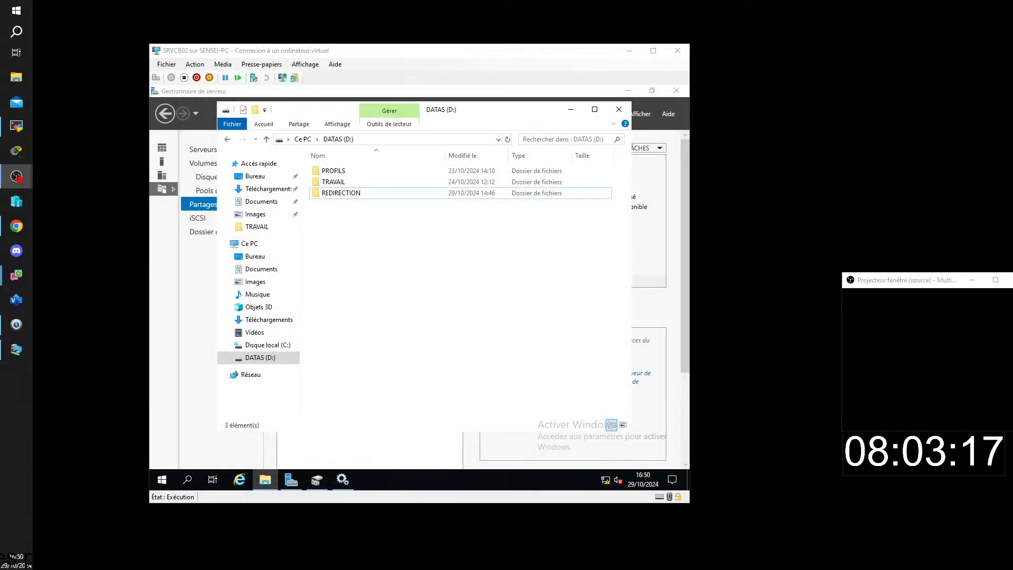